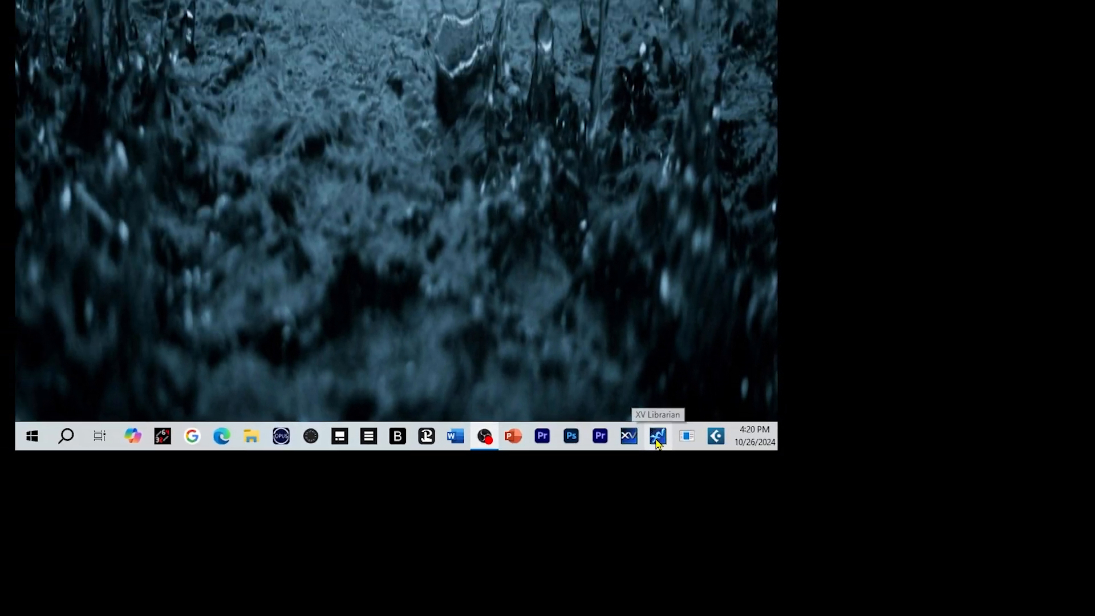
Launch XVLibrarian and enlarge the XV-5080 patch list window to show all columns
left_click(633, 359)
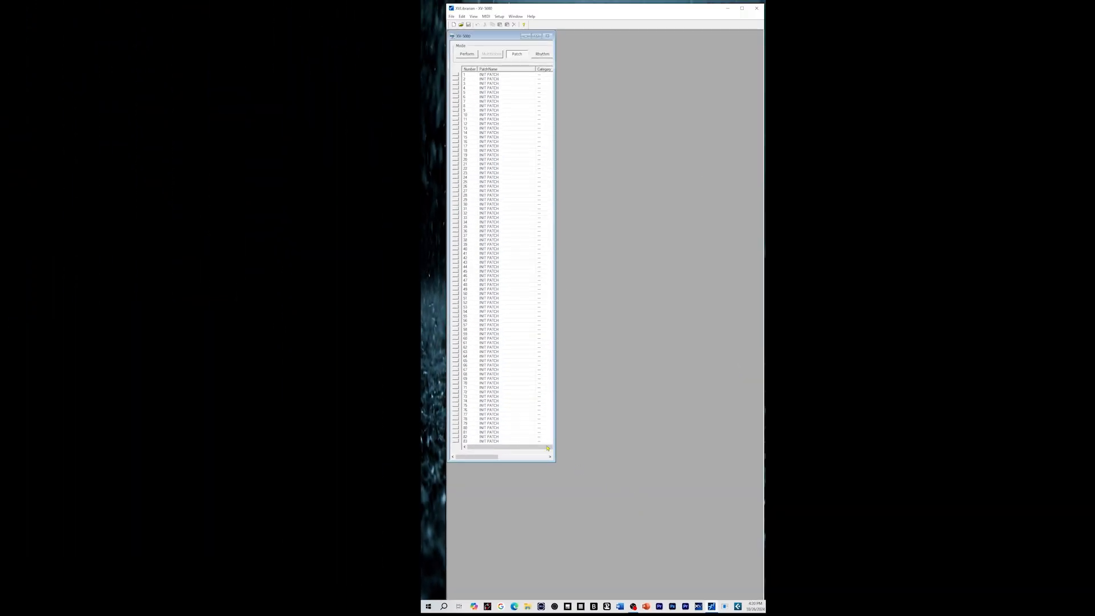
left_click_drag(554, 462, 761, 599)
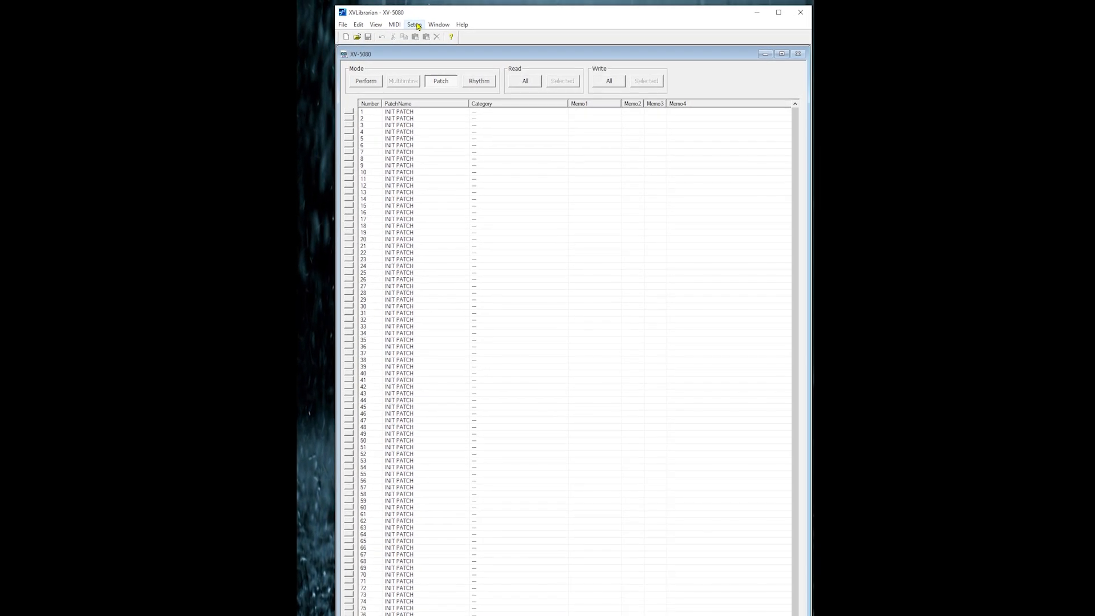
Change the librarian's target model to XV-88
left_click(450, 22)
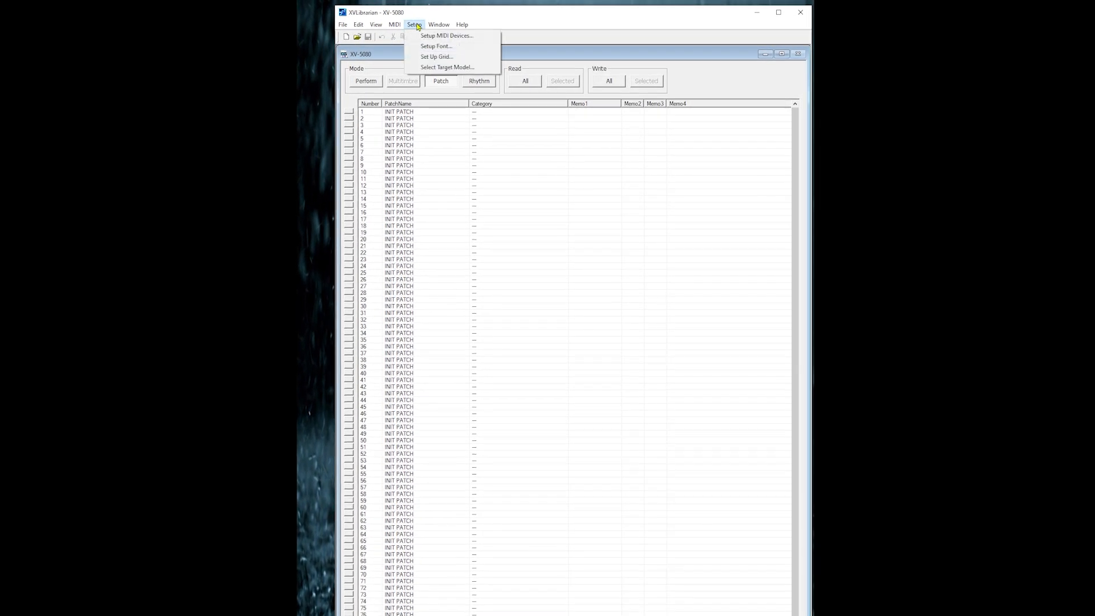
left_click(425, 68)
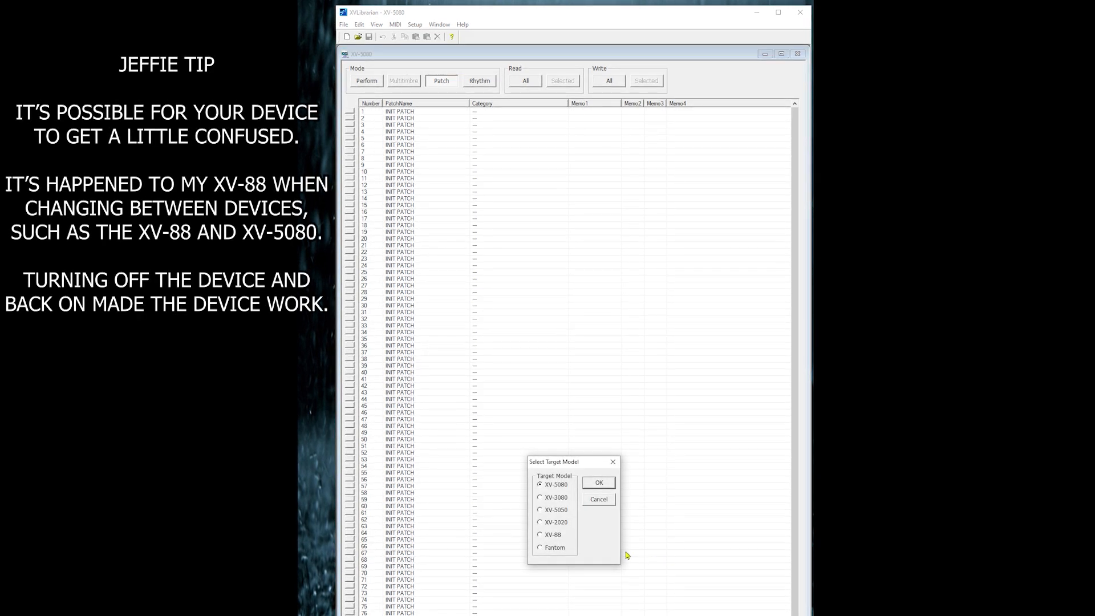
left_click(541, 536)
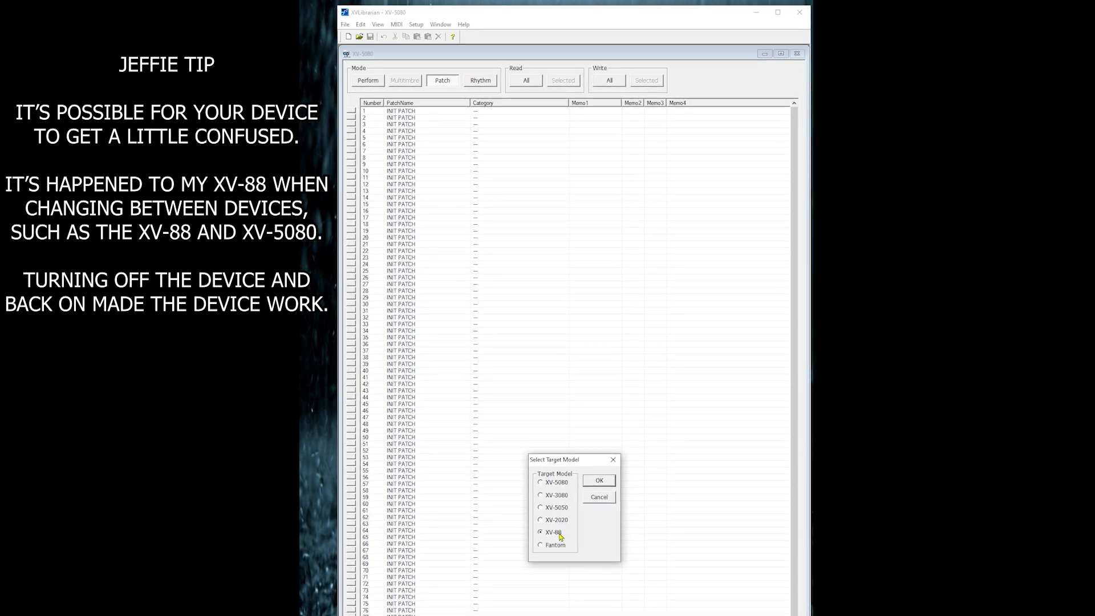
left_click(602, 484)
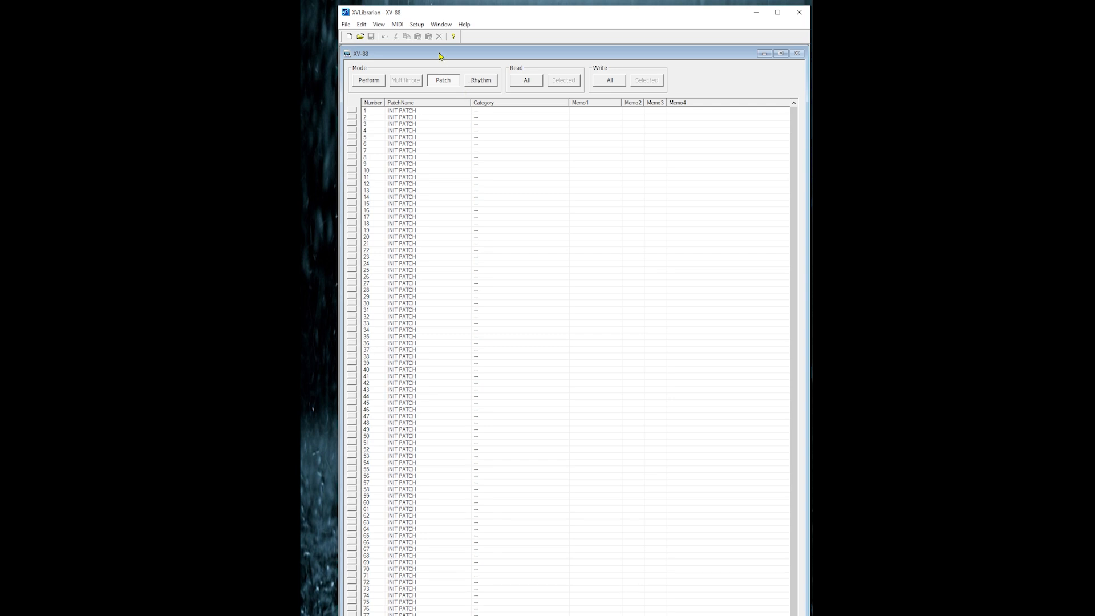
Set the XV-88's MIDI input and output to UFX Midi Port 1 with device ID 17
left_click(418, 25)
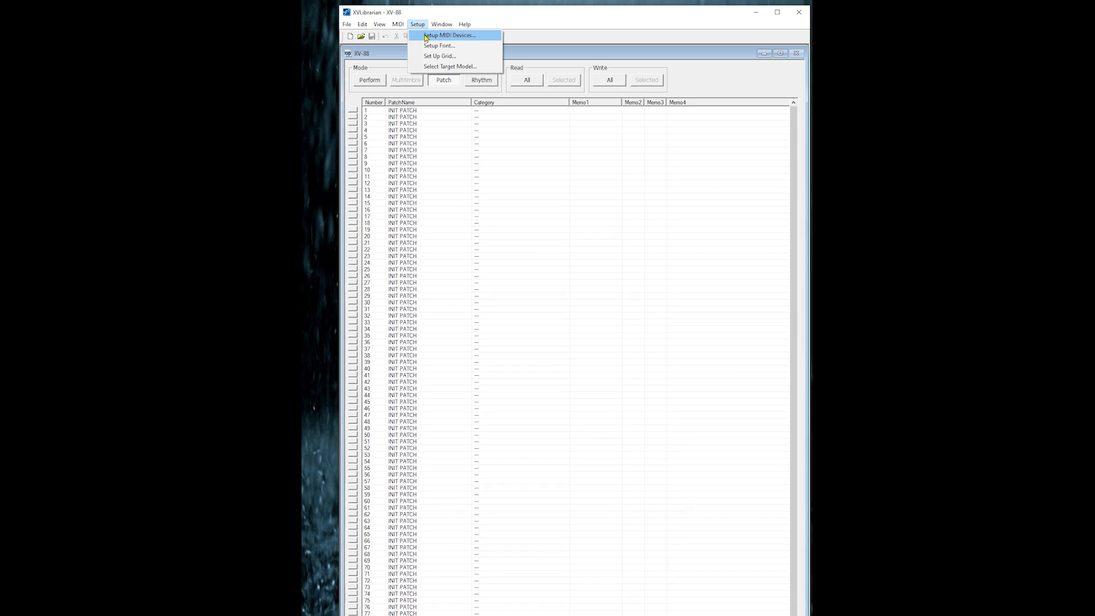
left_click(450, 36)
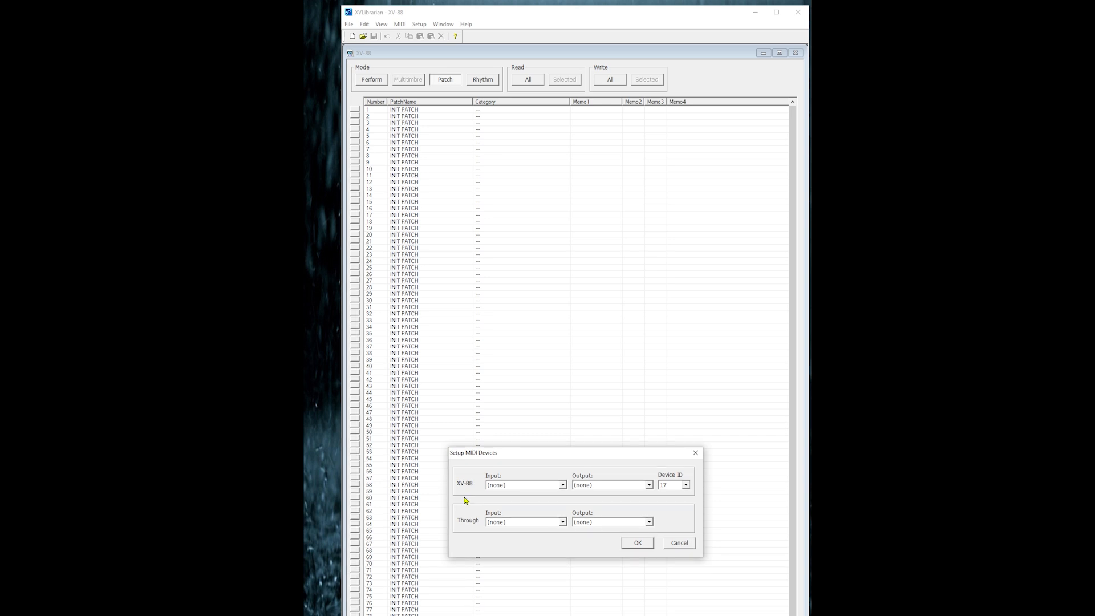
left_click(562, 485)
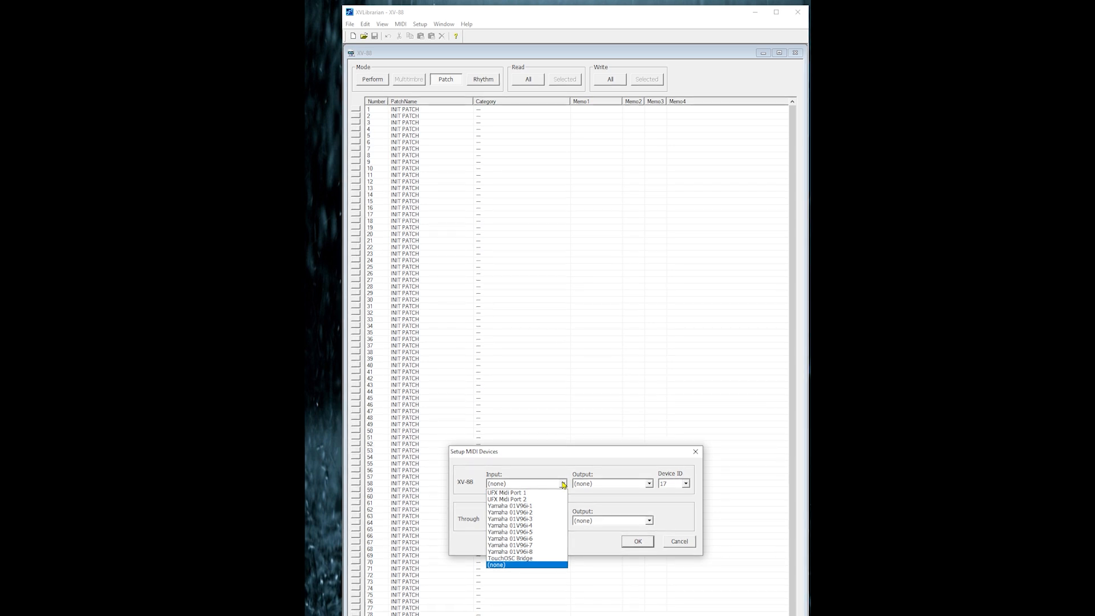
left_click(527, 492)
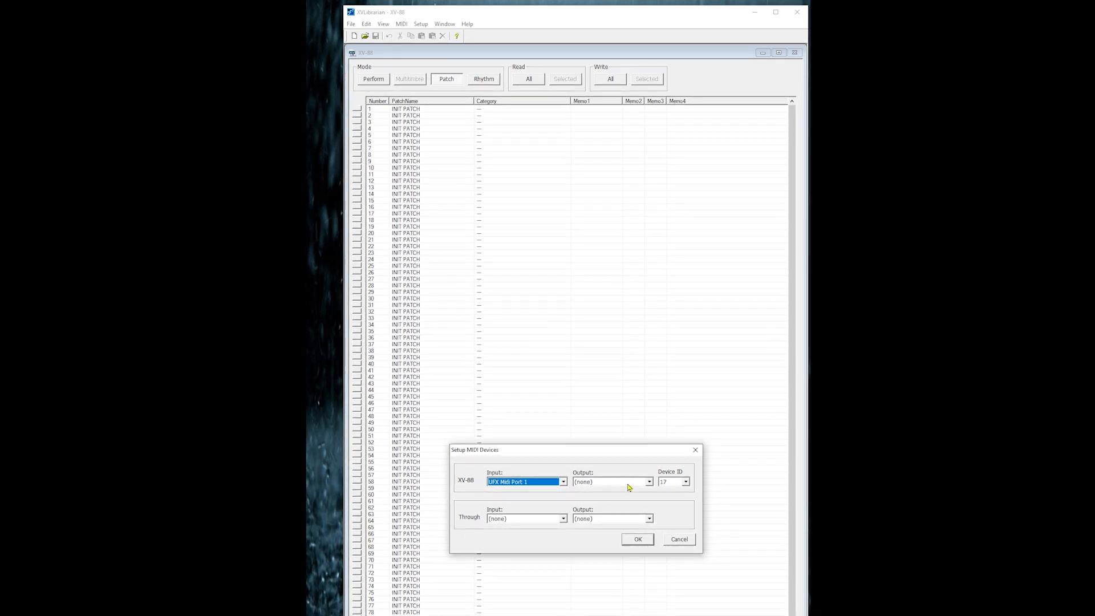
left_click(650, 484)
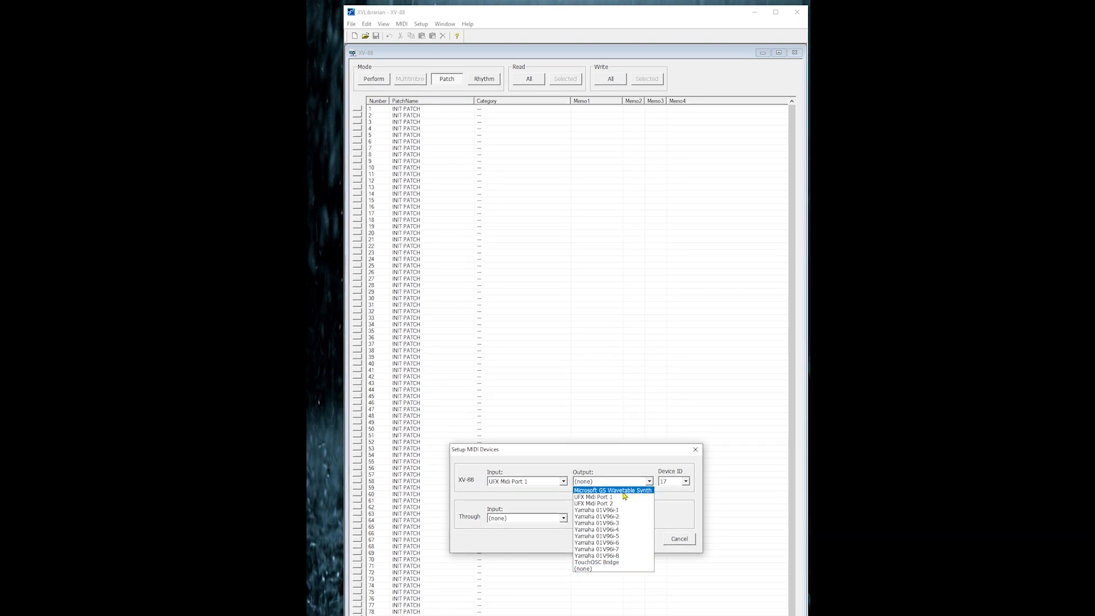
left_click(624, 497)
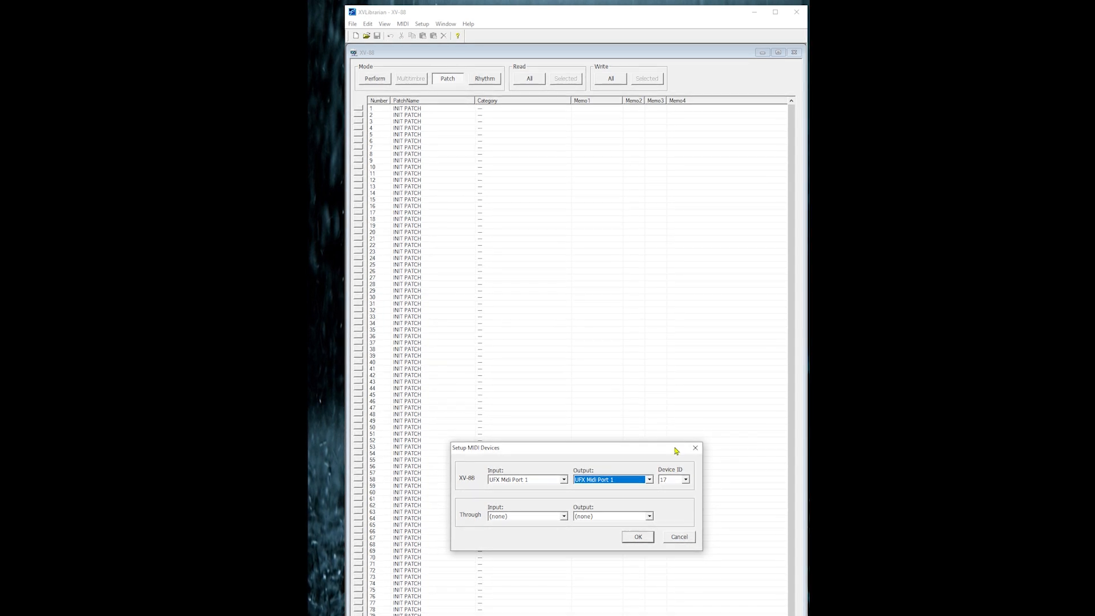
left_click(686, 481)
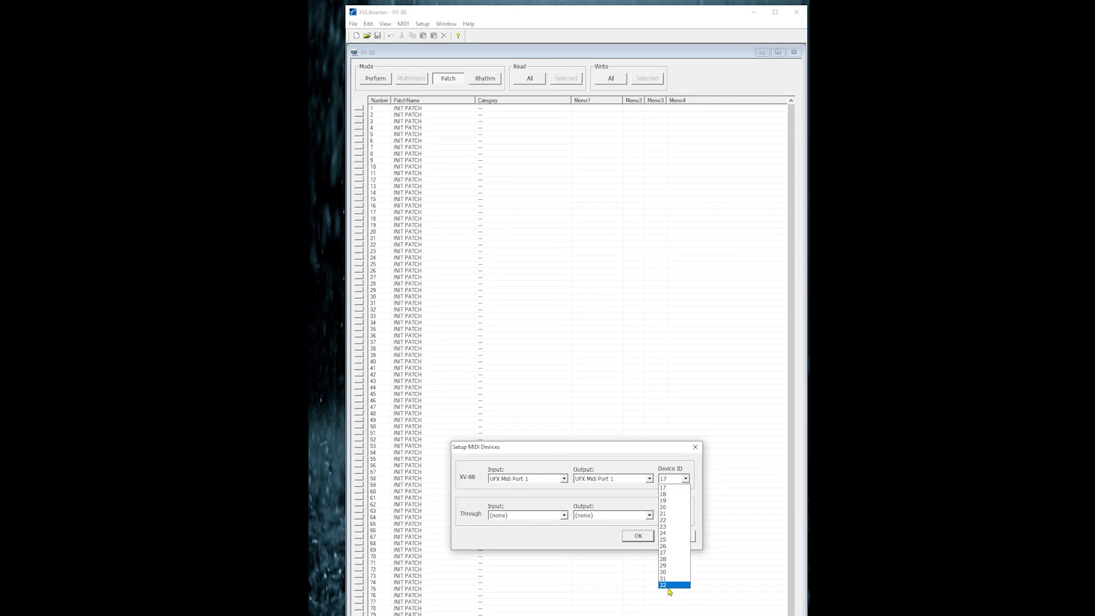
left_click(685, 488)
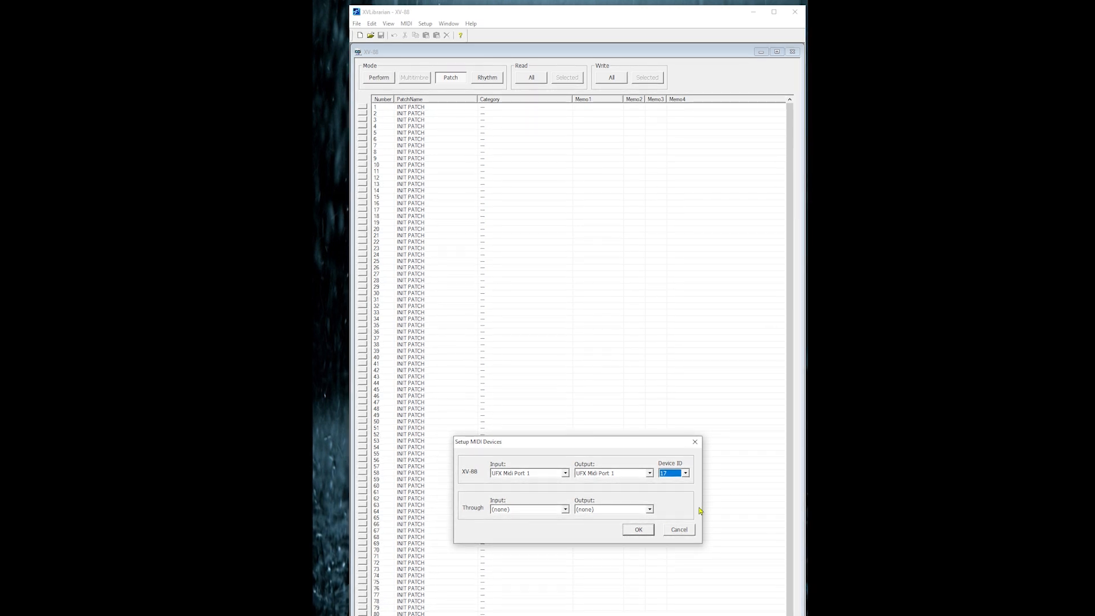
left_click(640, 533)
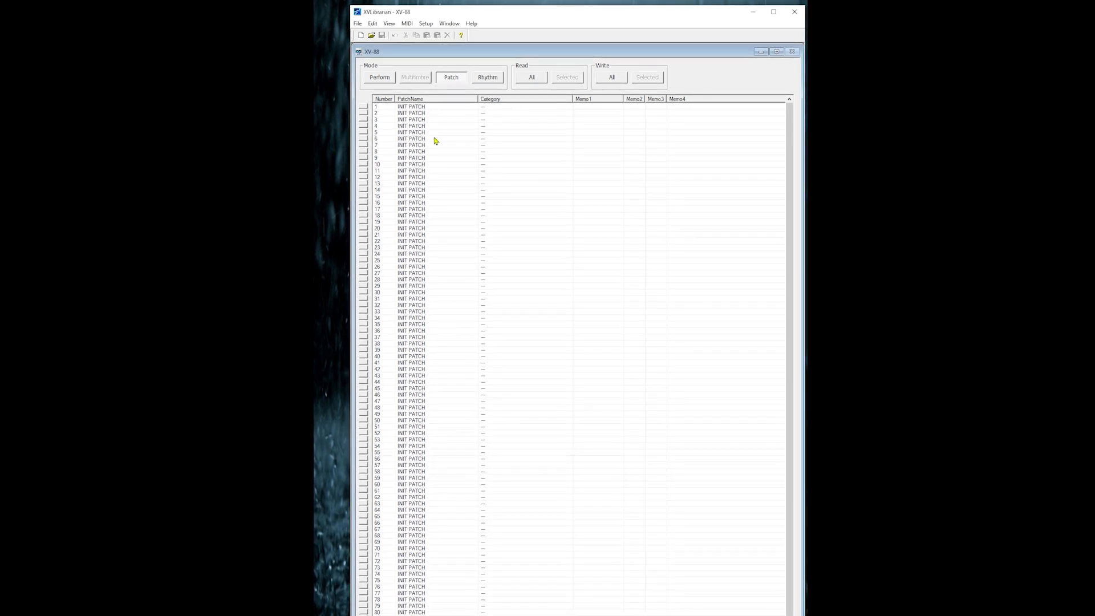
Review the font settings and close them without making changes
left_click(427, 24)
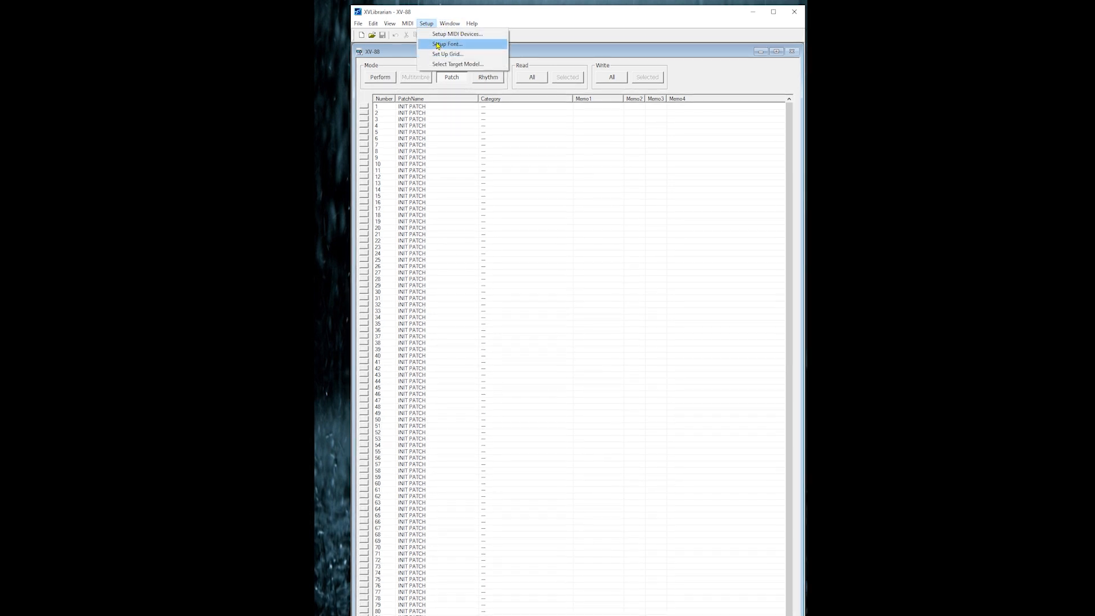
left_click(438, 45)
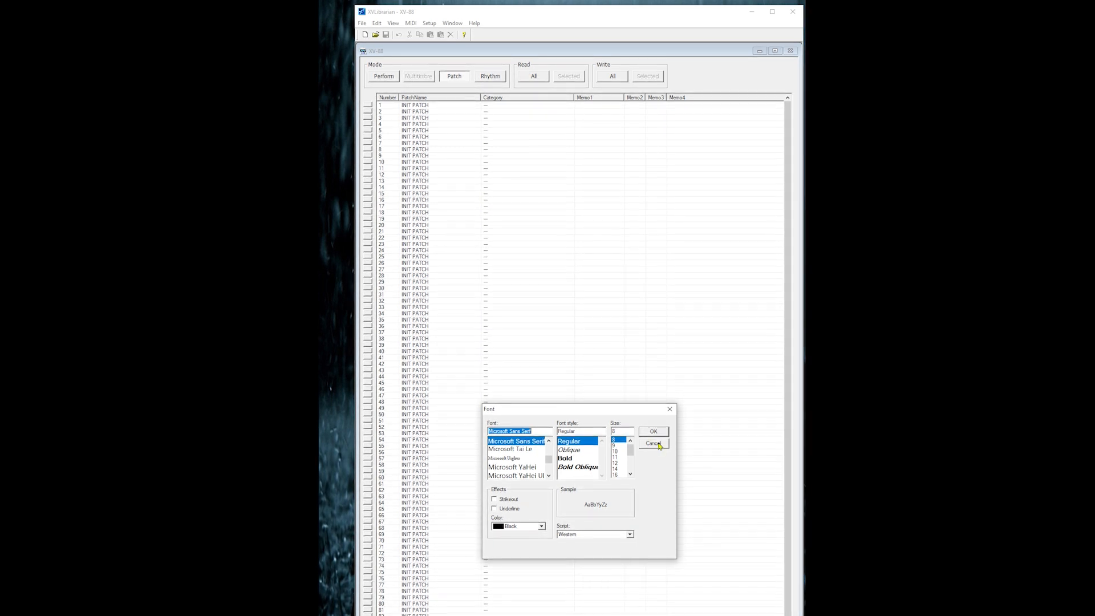
left_click(655, 443)
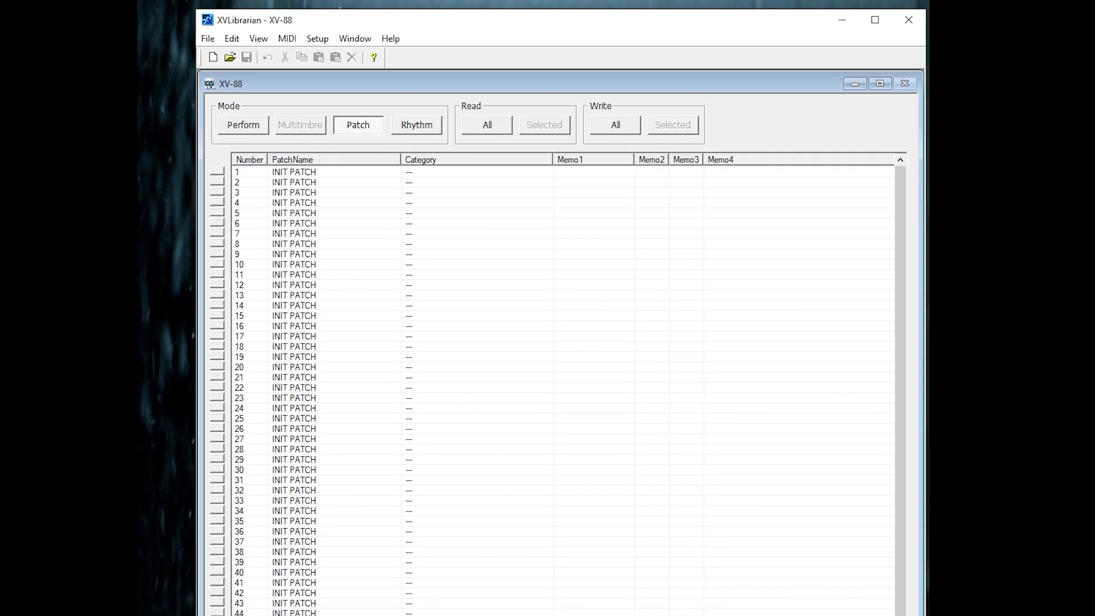
Switch to Rhythm mode and read all rhythm sets from the sound module's user area
left_click(436, 132)
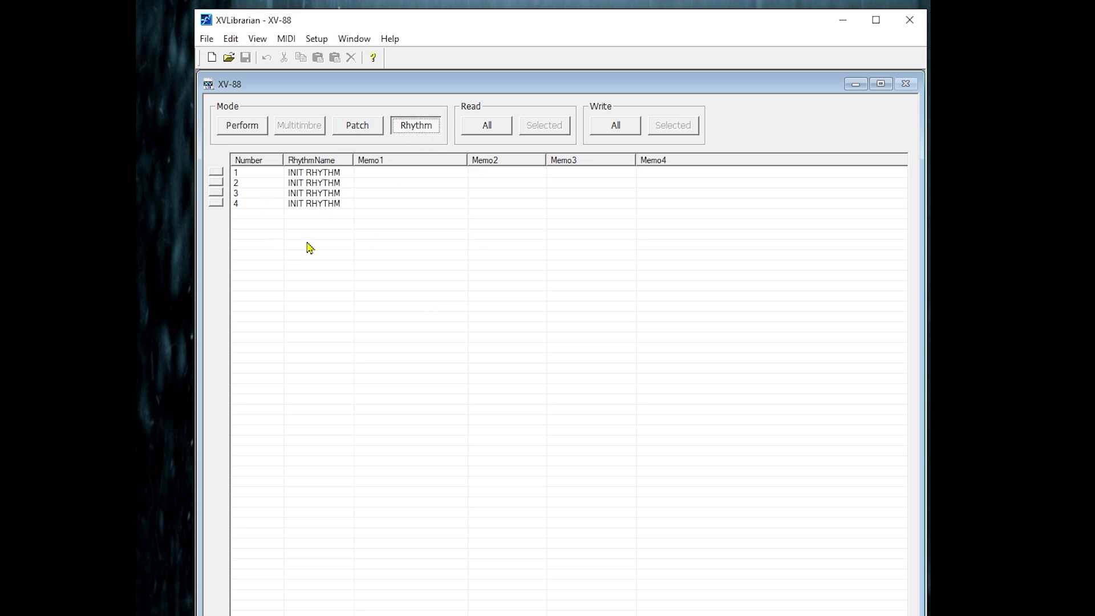
left_click(495, 132)
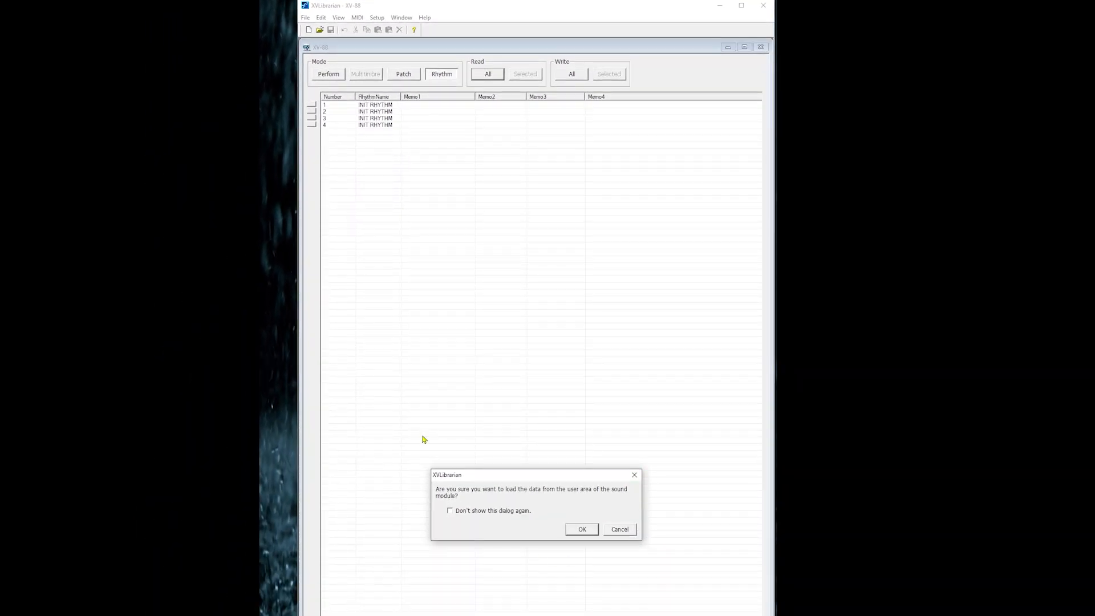
left_click(580, 530)
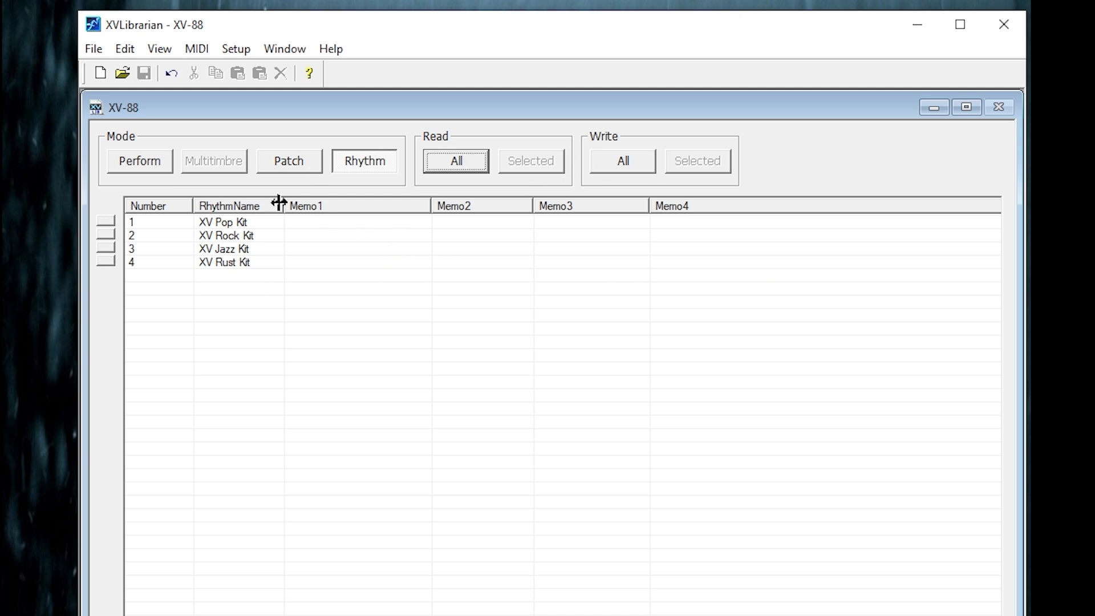
Enter "Favorite kit" as Memo1 for the XV Pop Kit
left_click(374, 229)
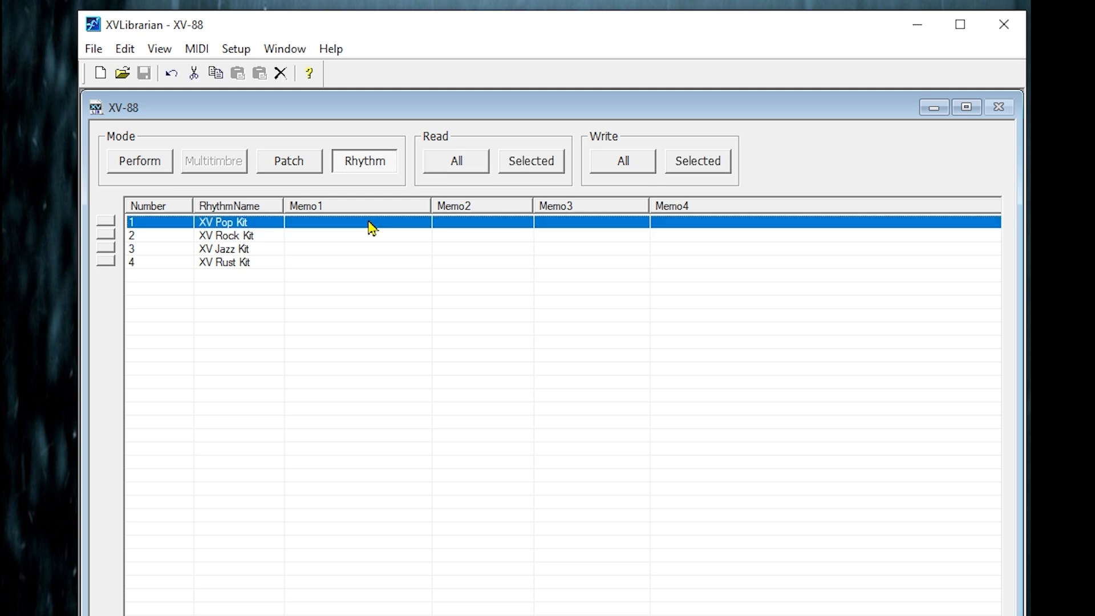
left_click(369, 222)
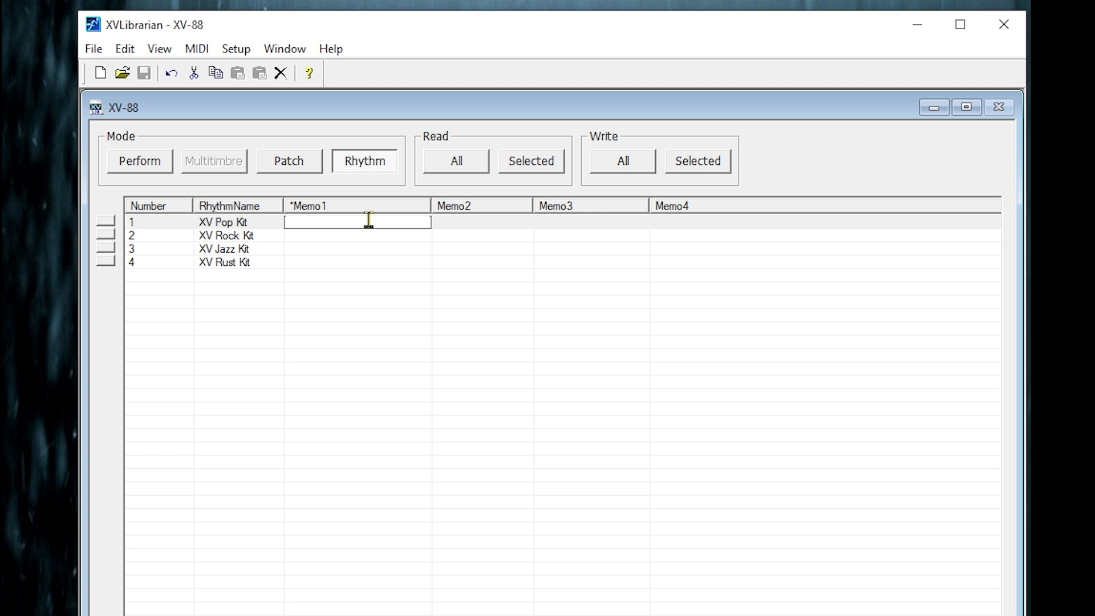
type("Favorite kit")
Enter "Use on my hit song" as Memo1 for the XV Rock Kit
left_click(314, 238)
left_click(316, 236)
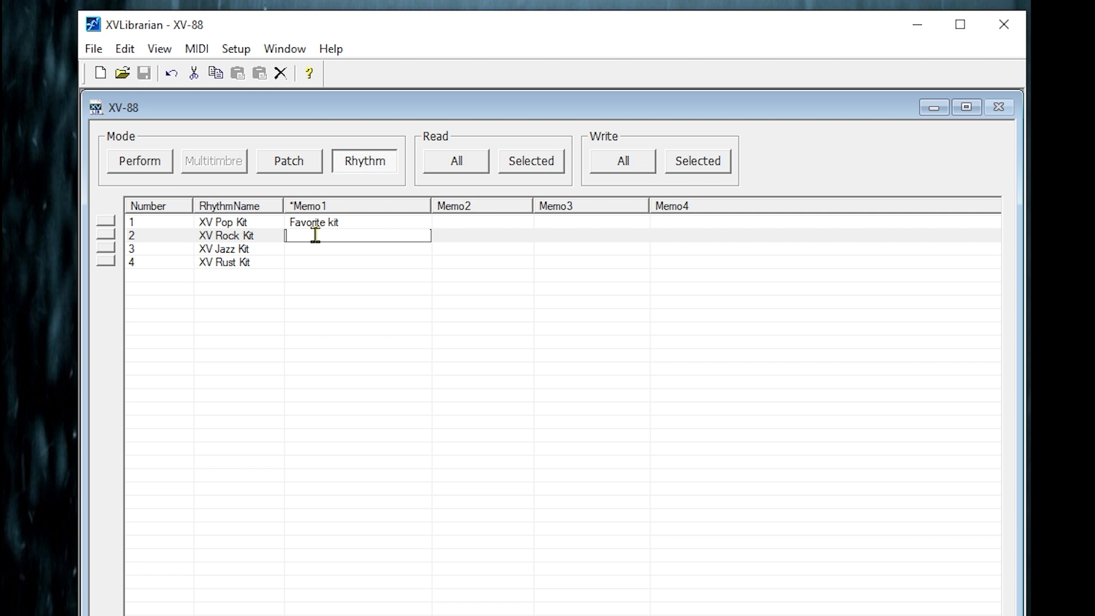
type("Used on my hit song")
key("Return")
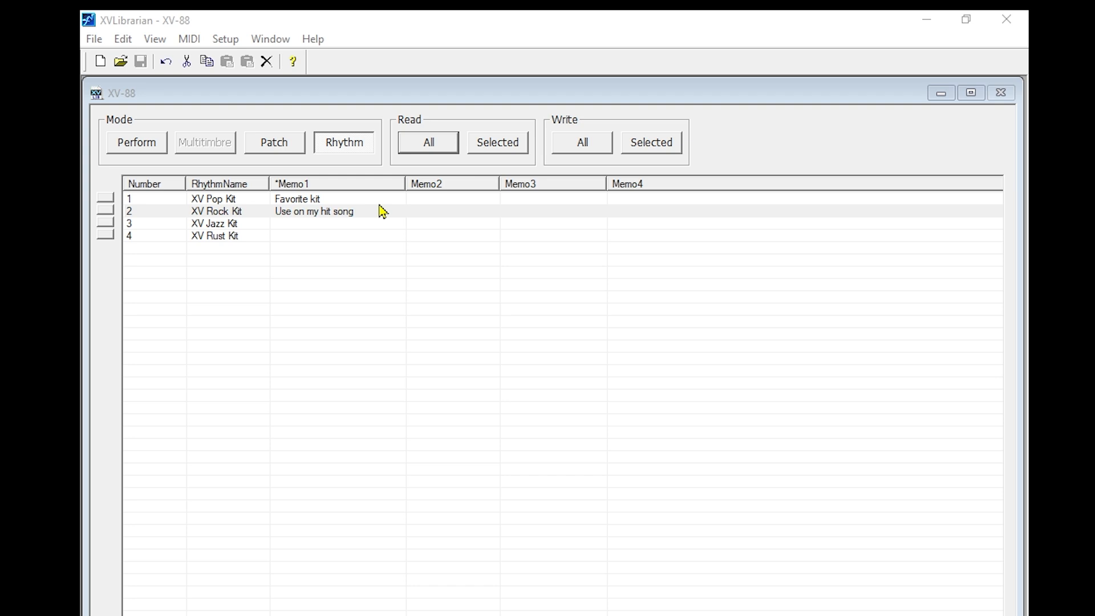
View the Patch and Perform lists and return to the Rhythm list
left_click(272, 152)
left_click(150, 152)
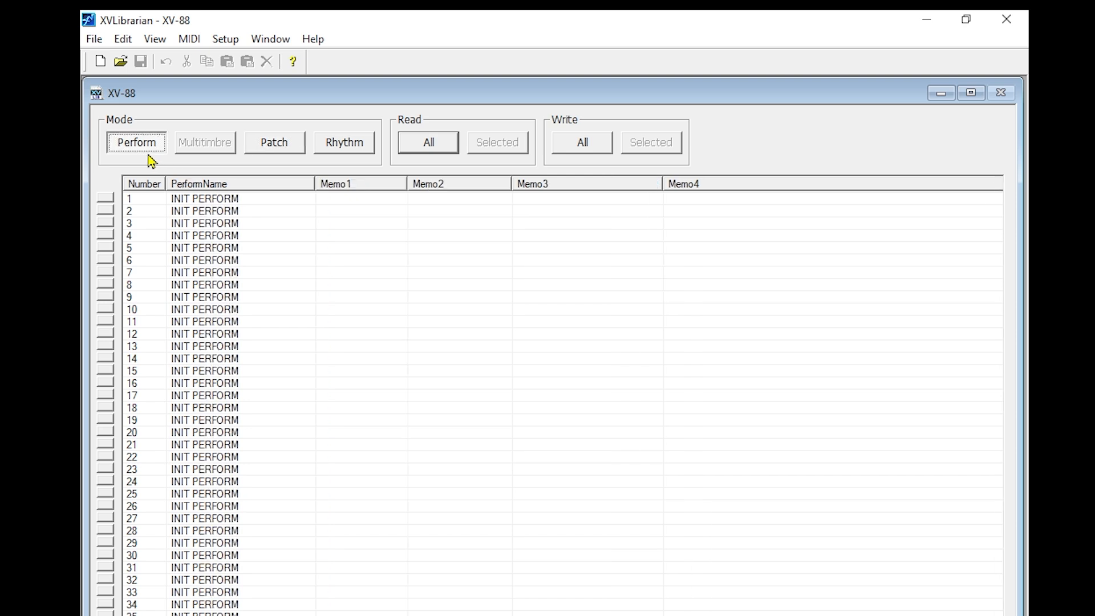
left_click(364, 151)
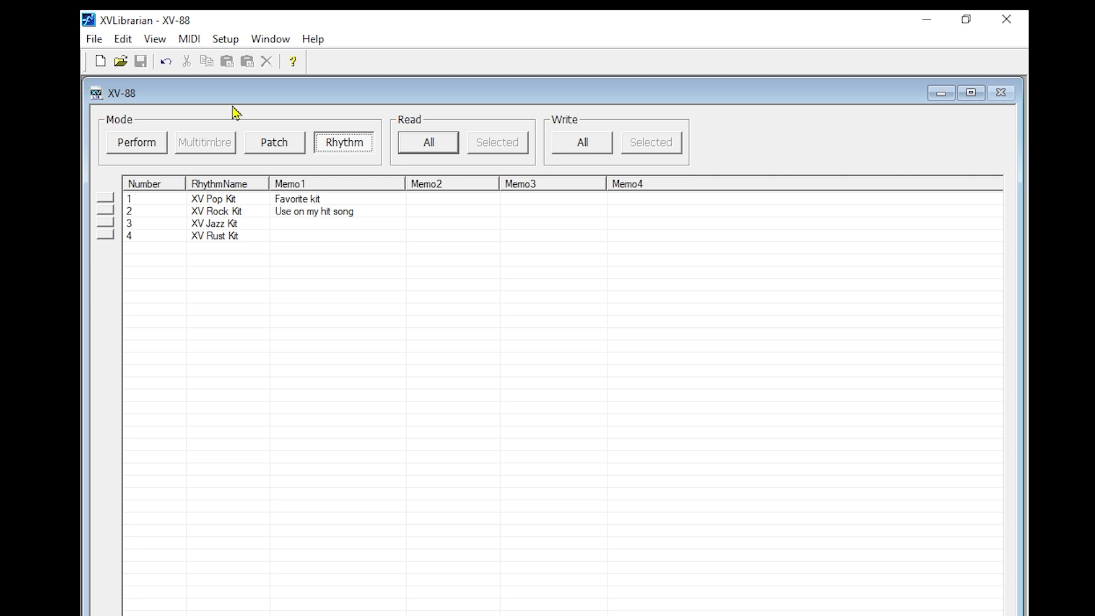
Start exporting all data of the Rhythm list as a Standard MIDI File
left_click(93, 41)
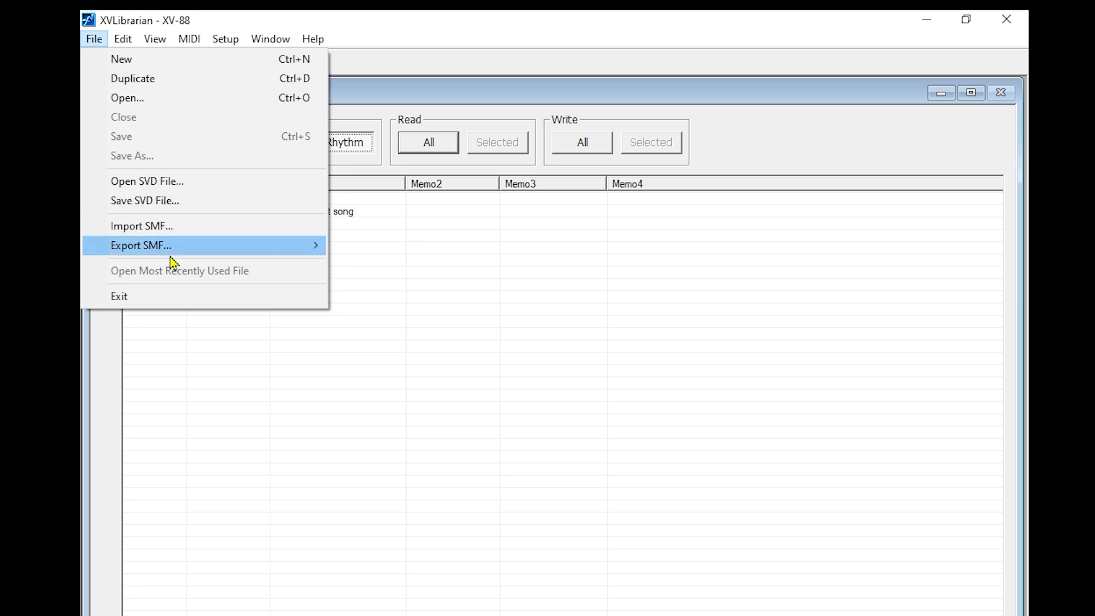
mouse_move(170, 255)
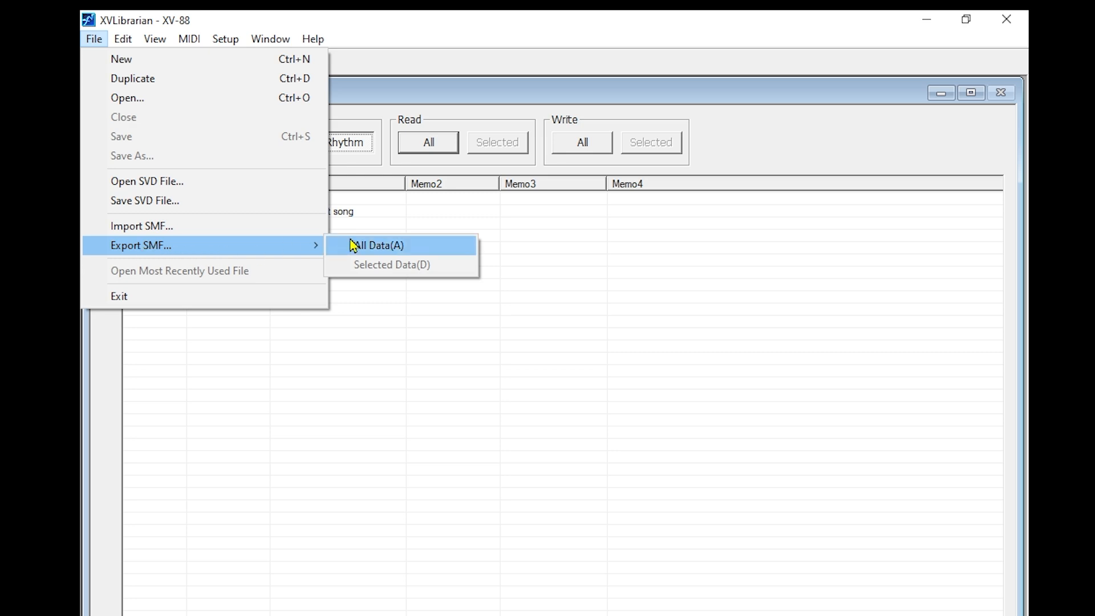
left_click(368, 247)
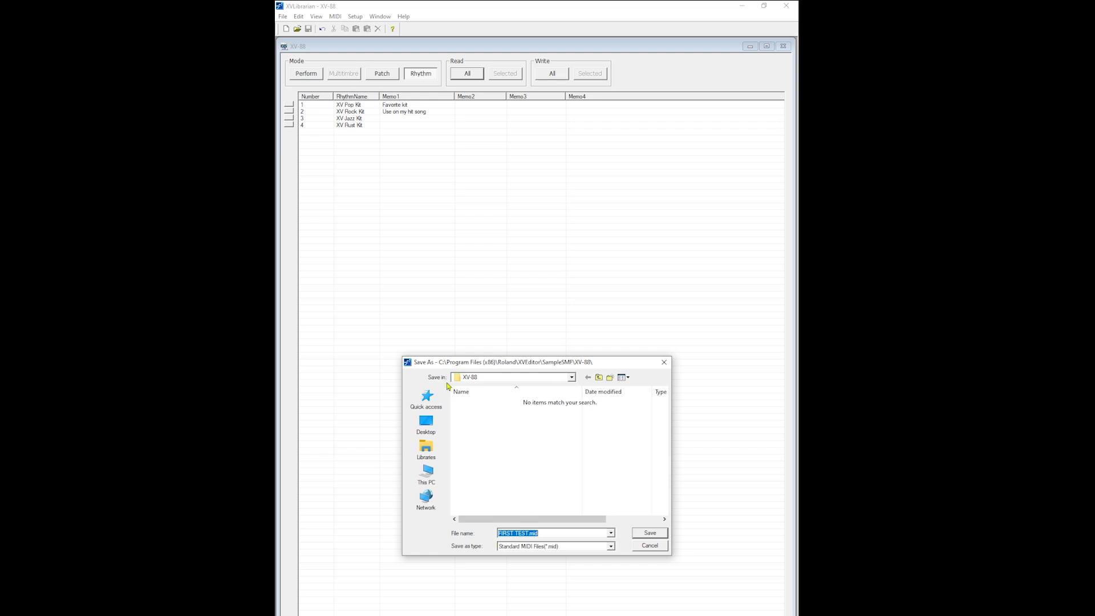
Examine the sample MIDI files in the XV-2020 and XV-5050 folders of SampleSMF
left_click(599, 378)
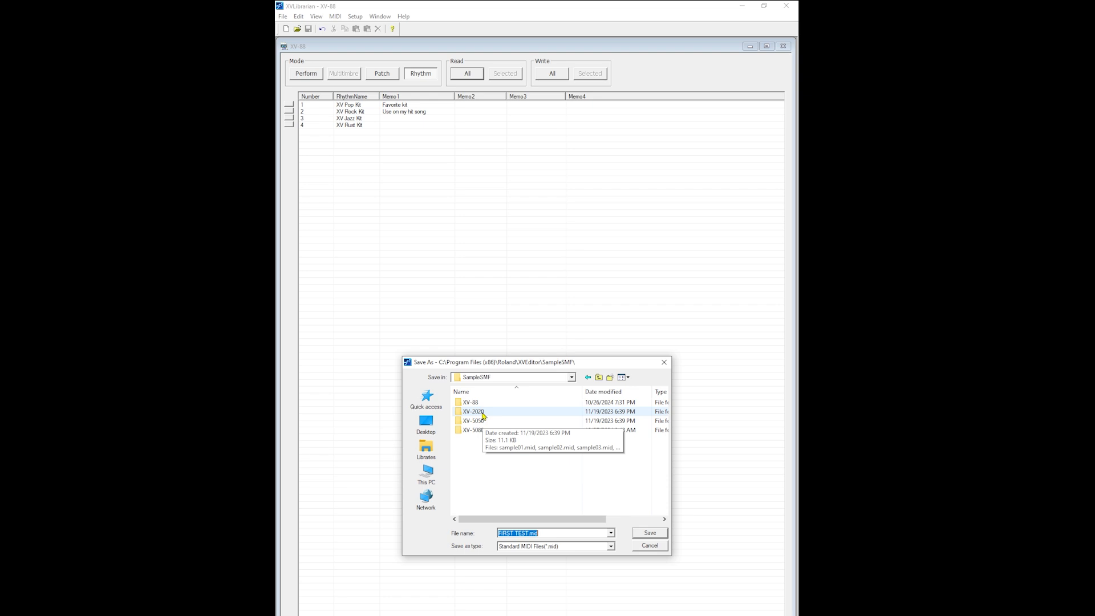
double_click(481, 412)
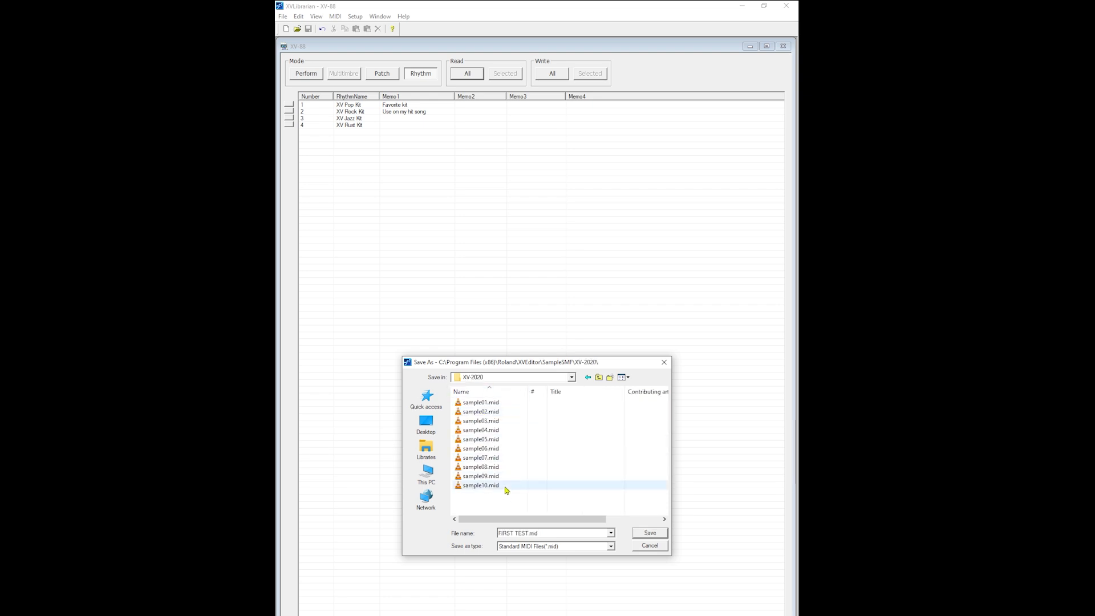
left_click(599, 377)
left_click(478, 423)
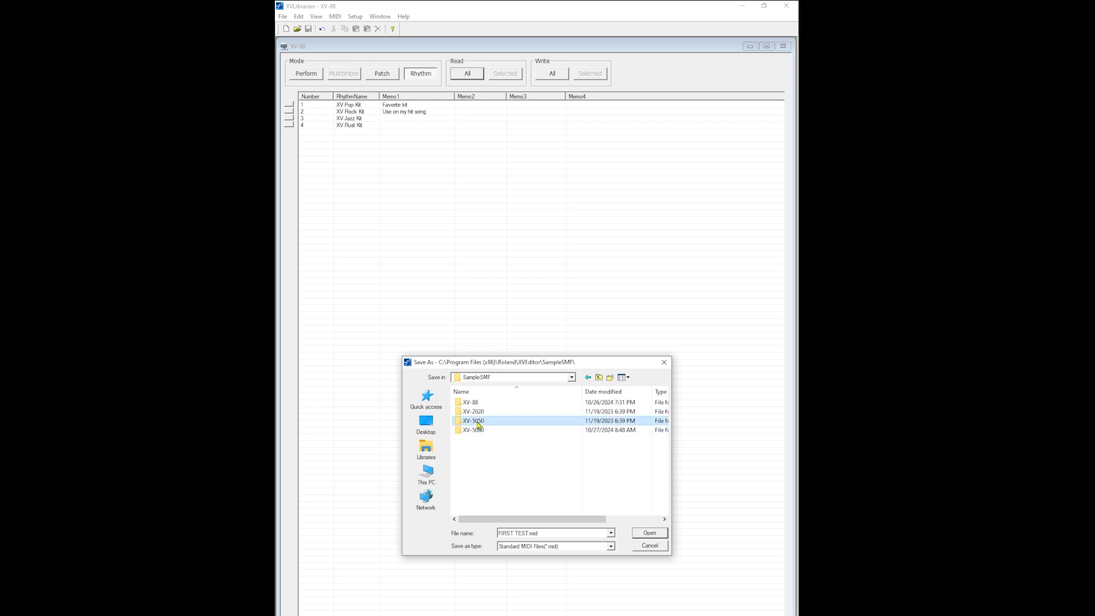
double_click(479, 423)
scroll(511, 465, "down", 2)
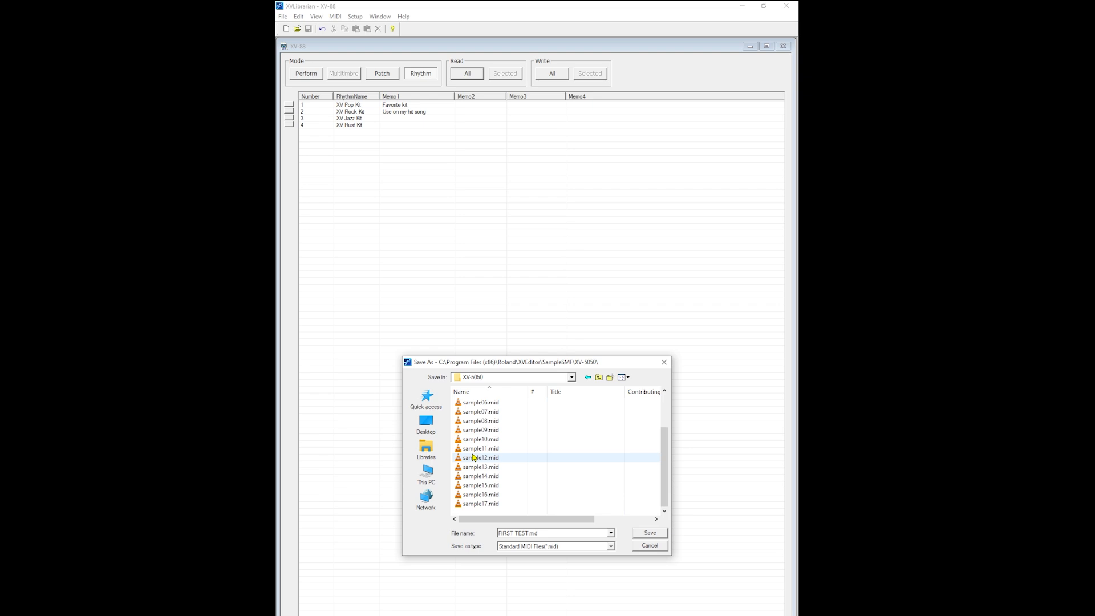
left_click(599, 378)
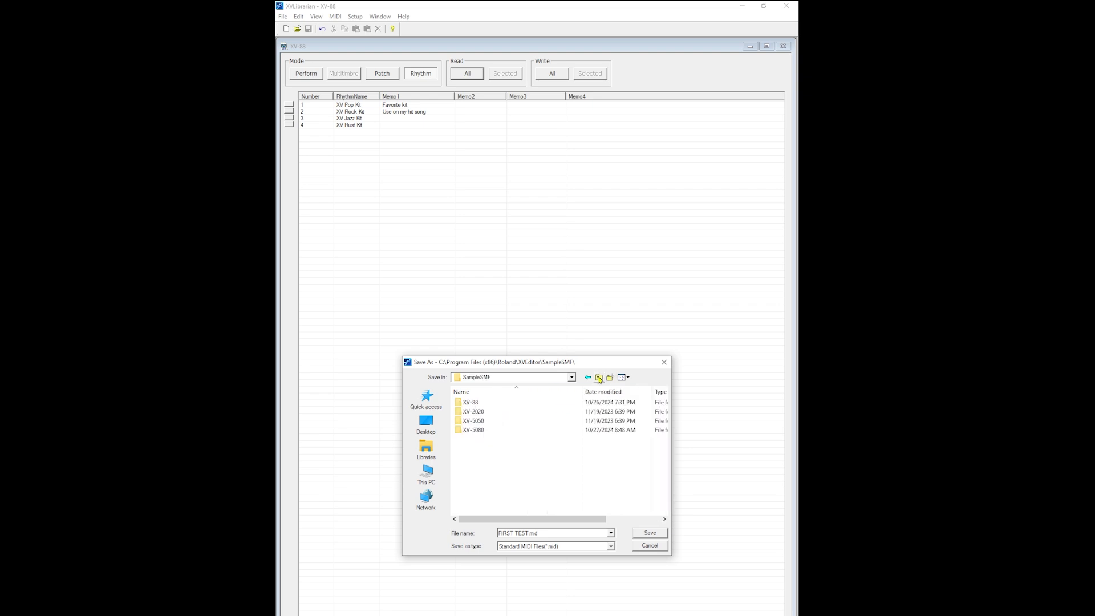
Save the Rhythm data as the Standard MIDI File FIRST TEST.mid in the XV-88 folder
double_click(472, 404)
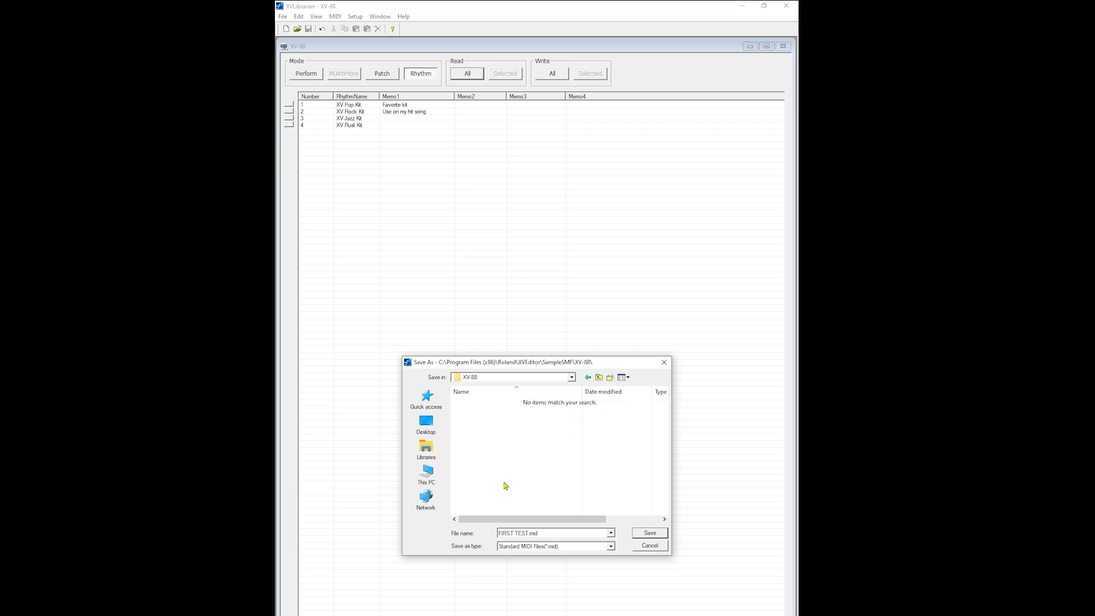
triple_click(529, 533)
left_click(660, 537)
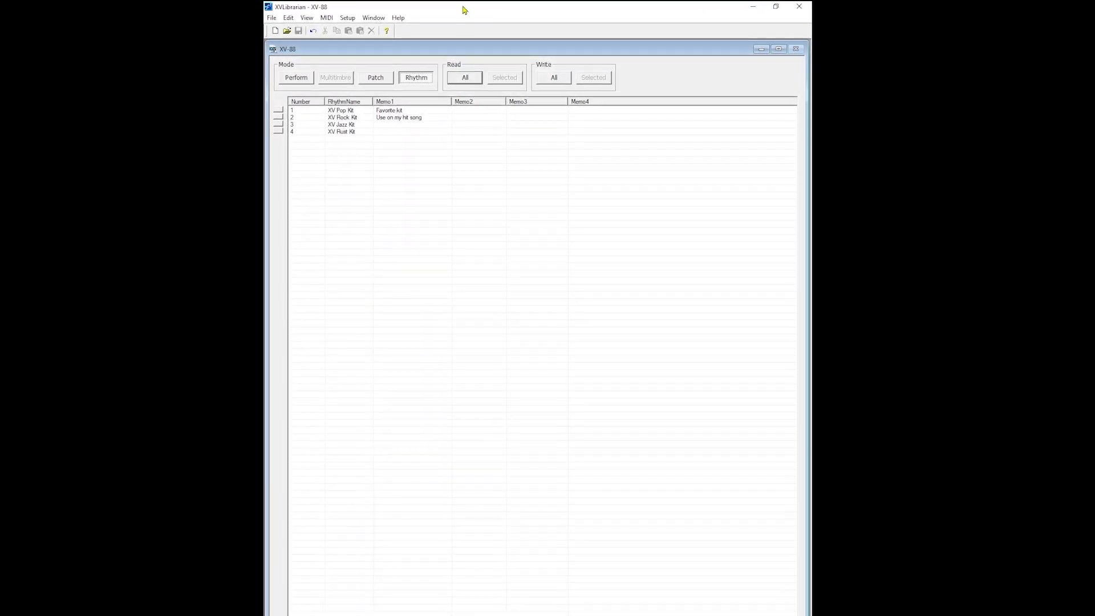
left_click(393, 21)
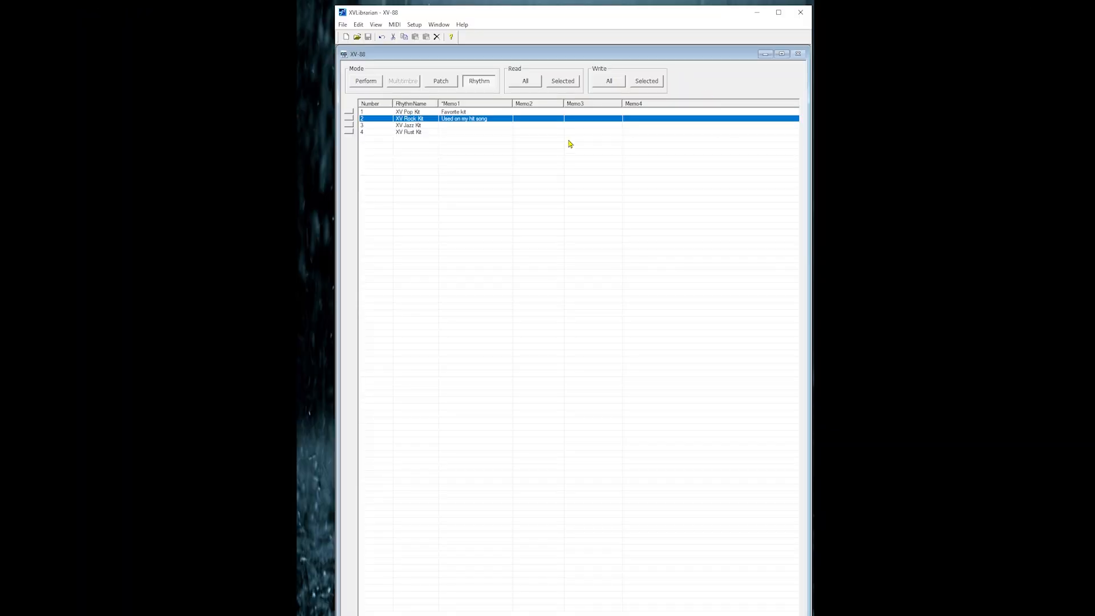
Show the Patch list and read only patch 1 from the sound module's user area
left_click(449, 85)
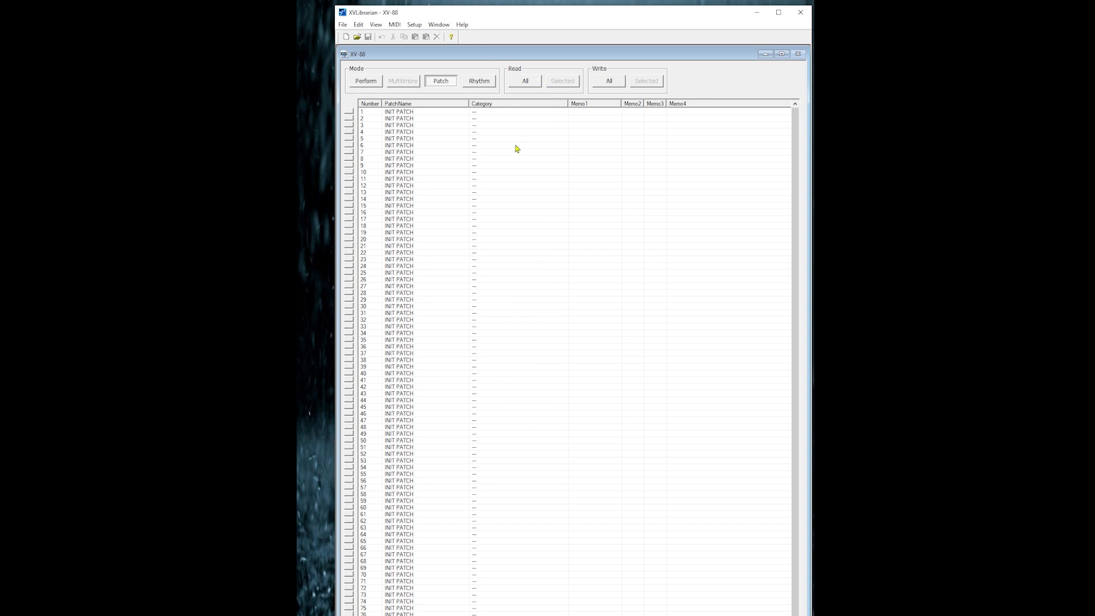
left_click(495, 113)
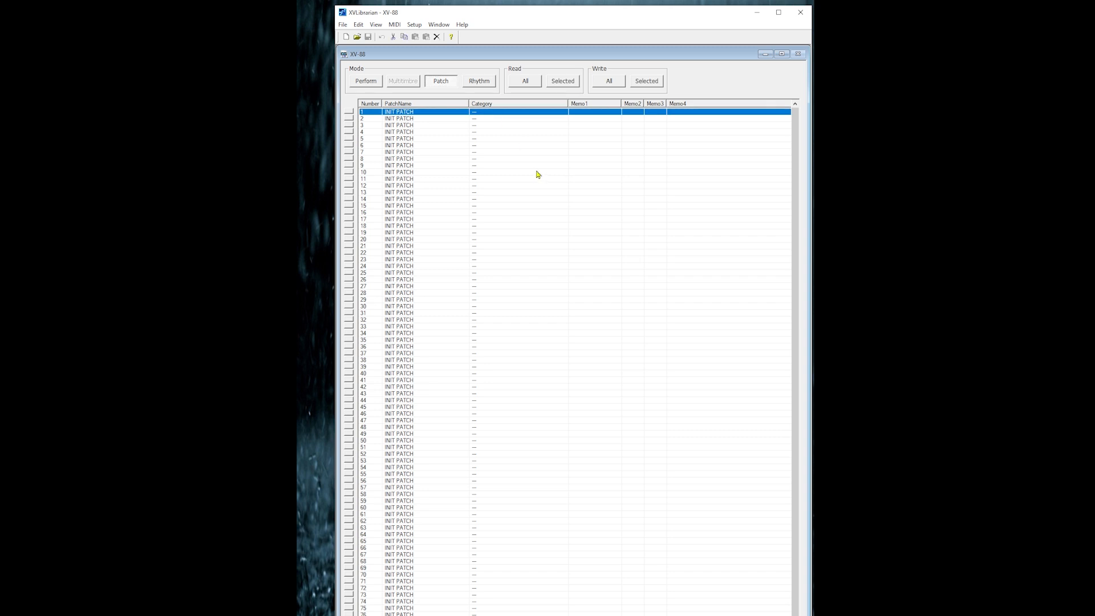
left_click(560, 82)
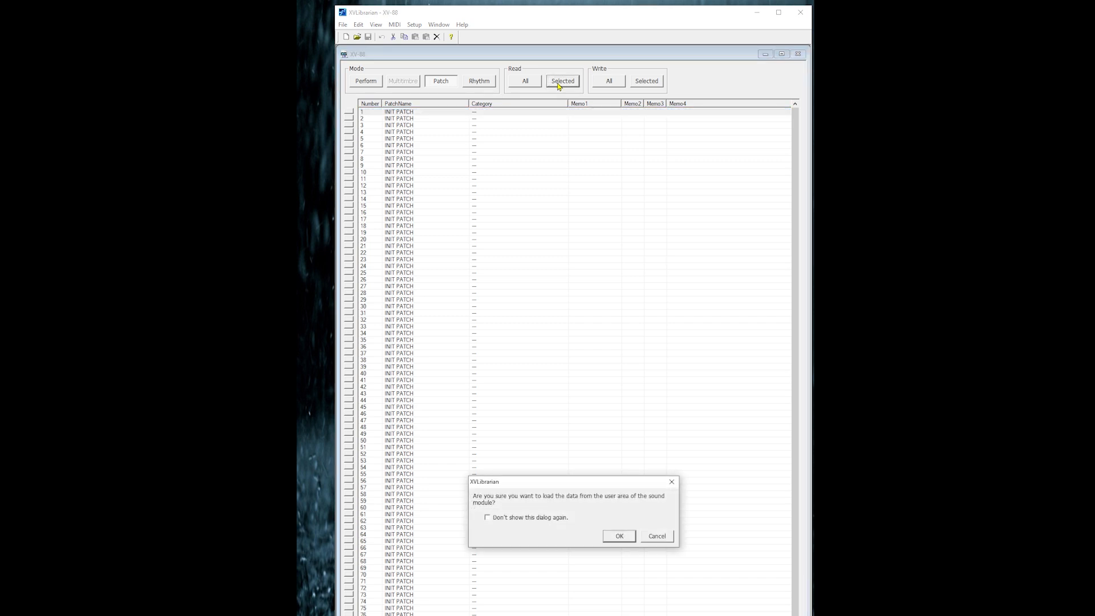
left_click(622, 540)
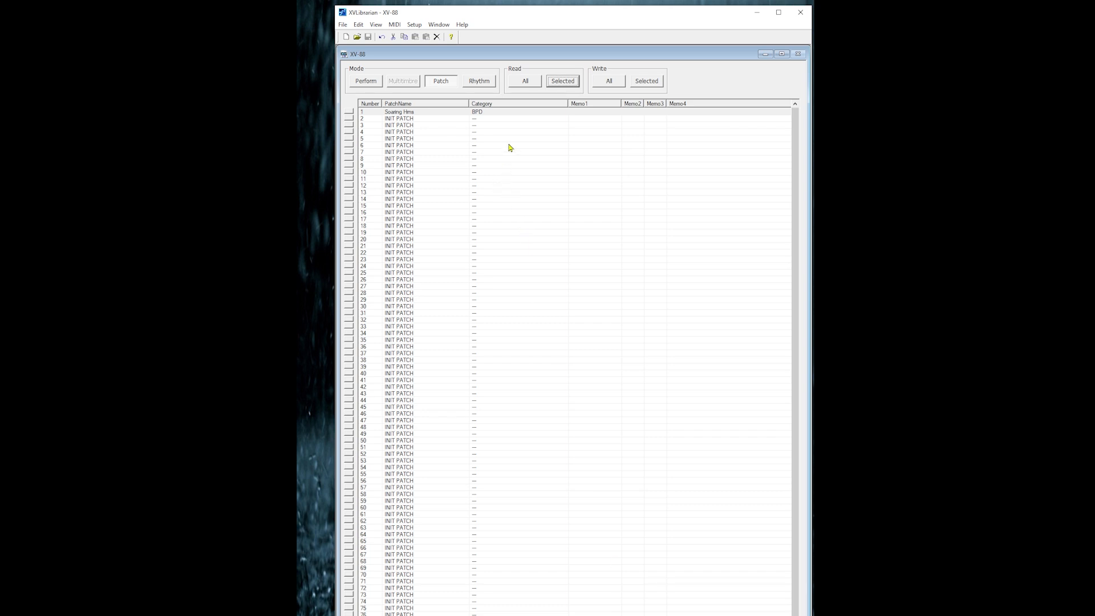
Read only patches 6 to 12, 15, 19 and 20 from the sound module's user area
left_click_drag(504, 146, 504, 188)
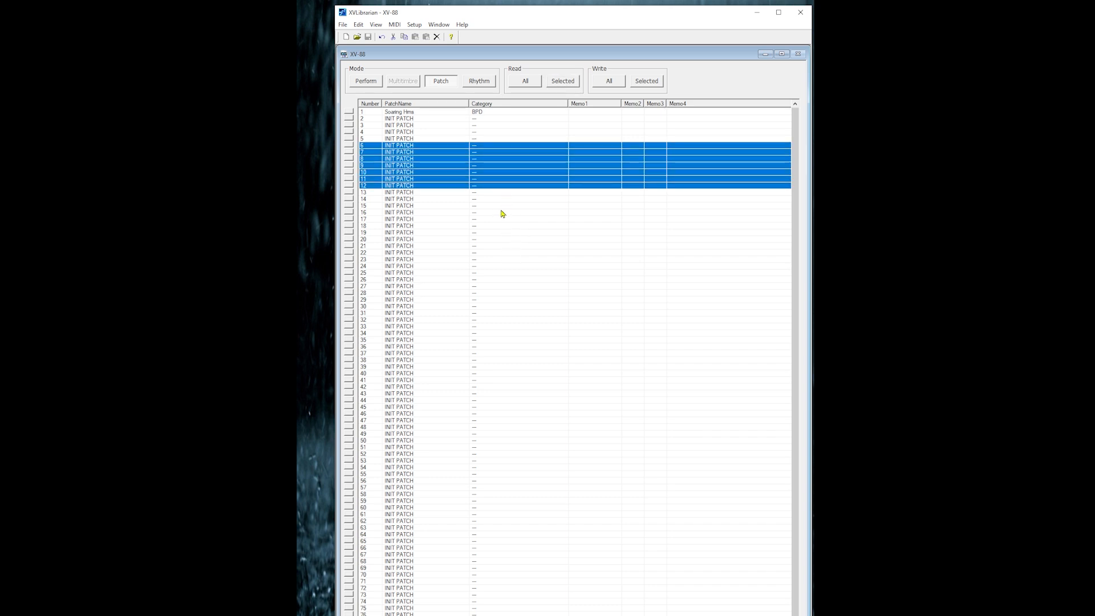
left_click(502, 206, "ctrl")
left_click(498, 233, "ctrl")
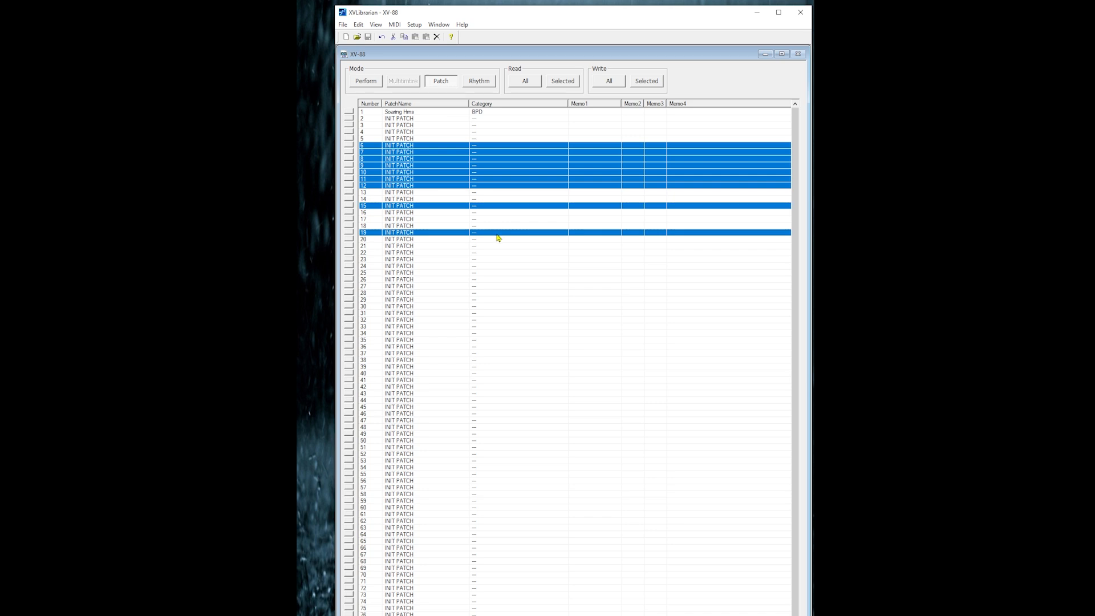
left_click(498, 240, "ctrl")
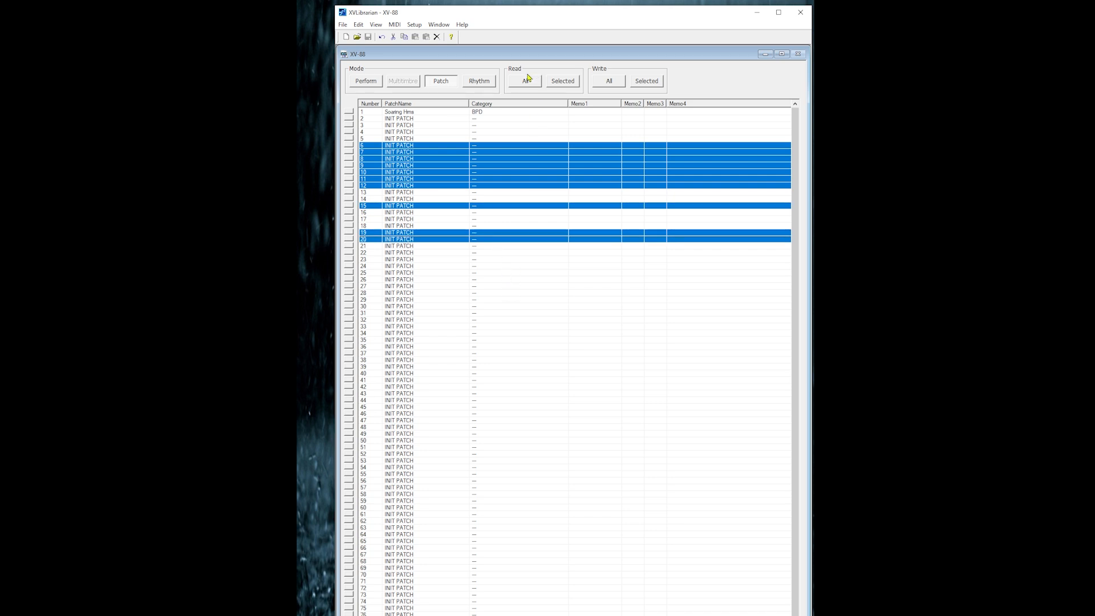
left_click(557, 84)
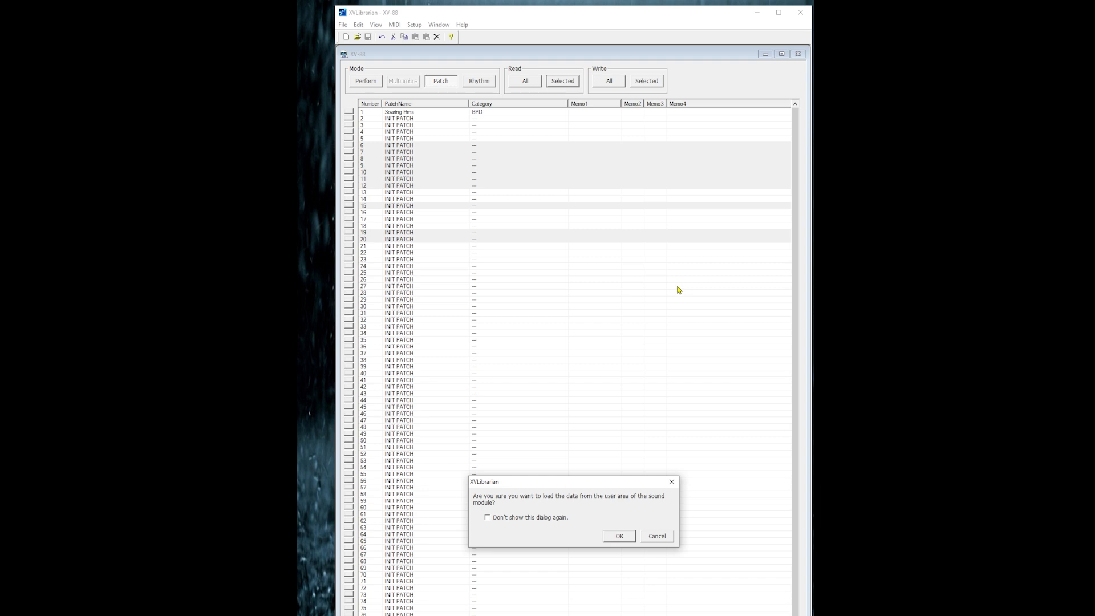
left_click(622, 537)
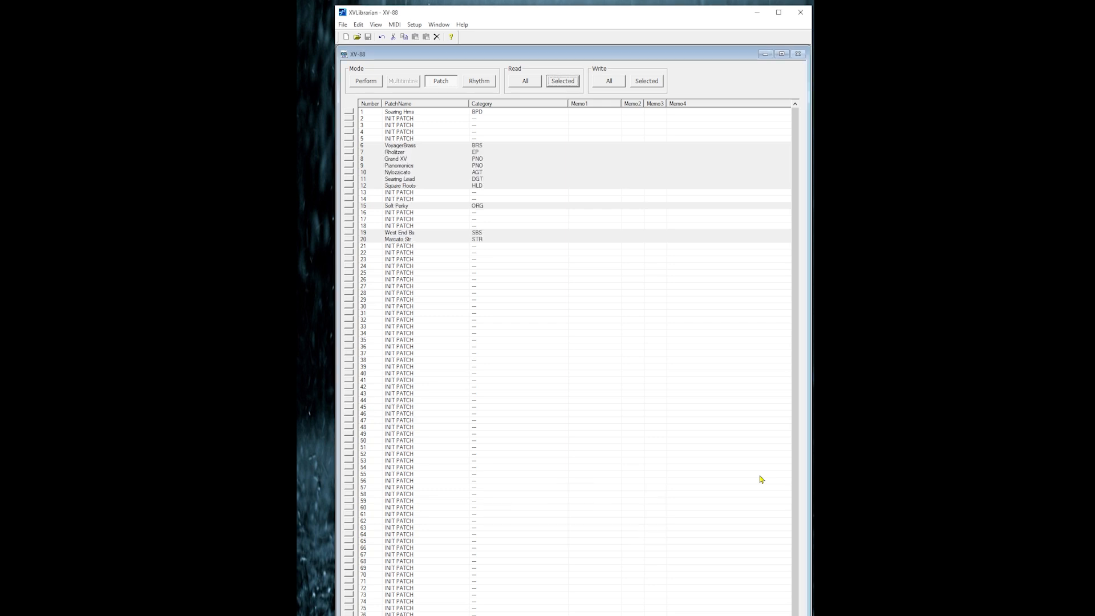
Show the Perform list and read only performance 1 from the sound module's user area
left_click(366, 84)
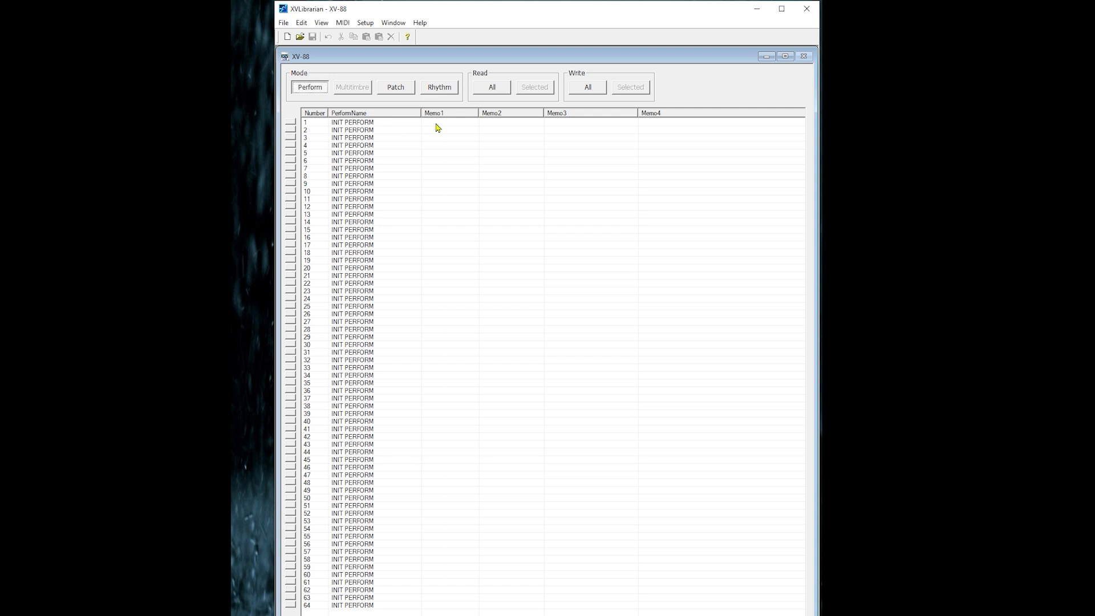
left_click(436, 123)
left_click(534, 88)
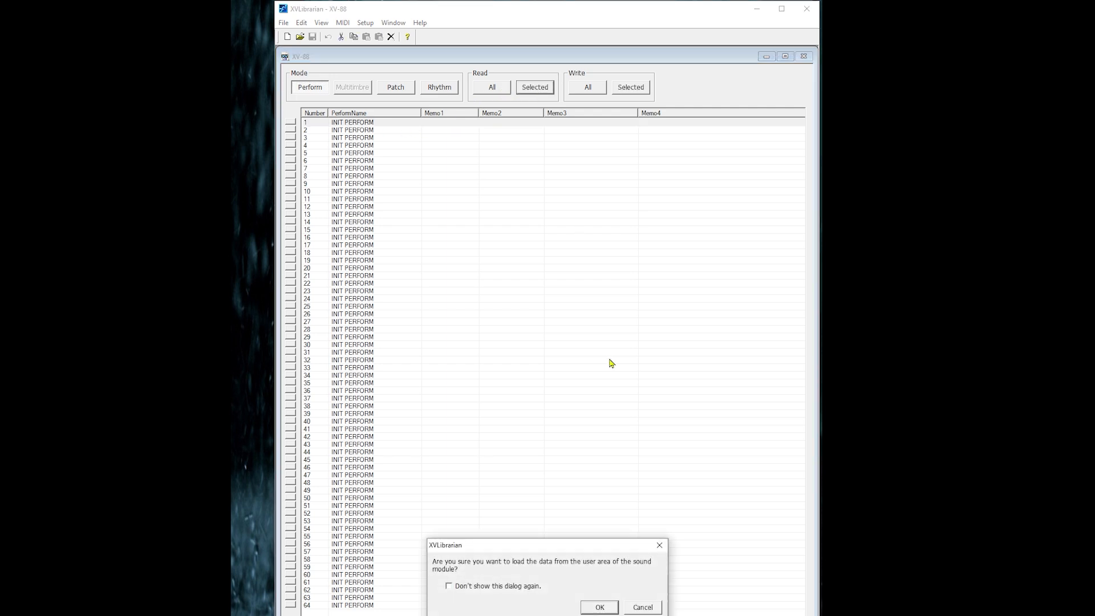
left_click(604, 608)
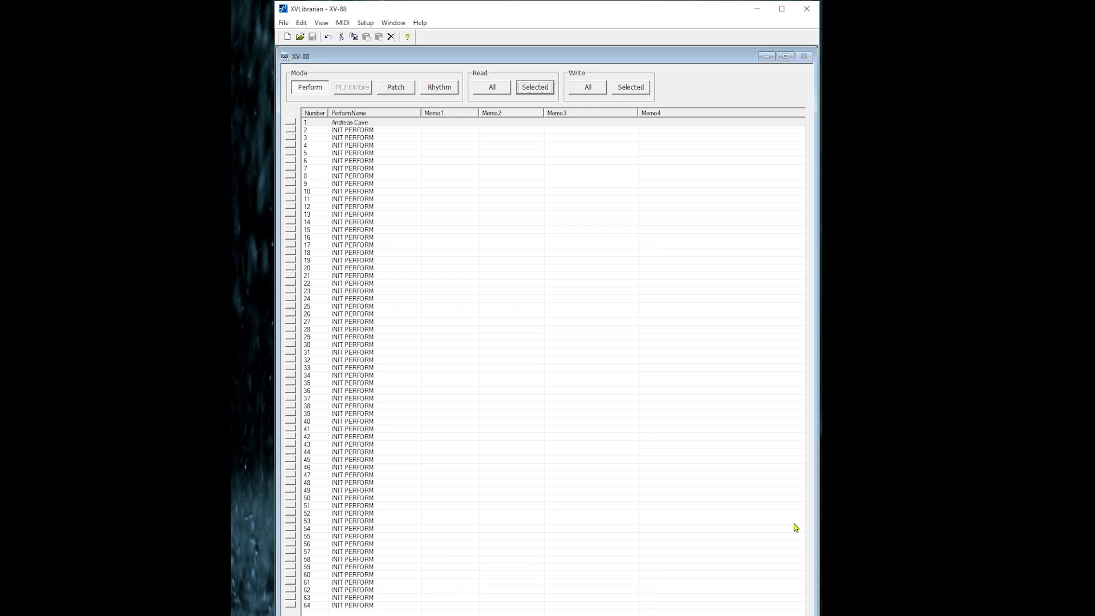
Read performances 2 to 22 from the sound module's user area
left_click_drag(459, 134, 455, 285)
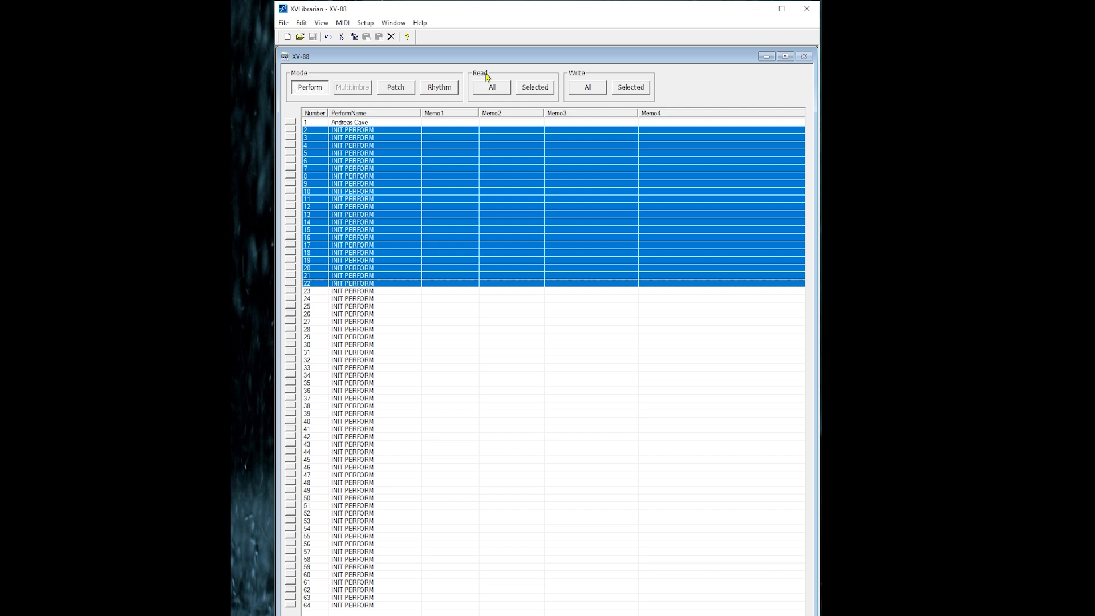
left_click(540, 92)
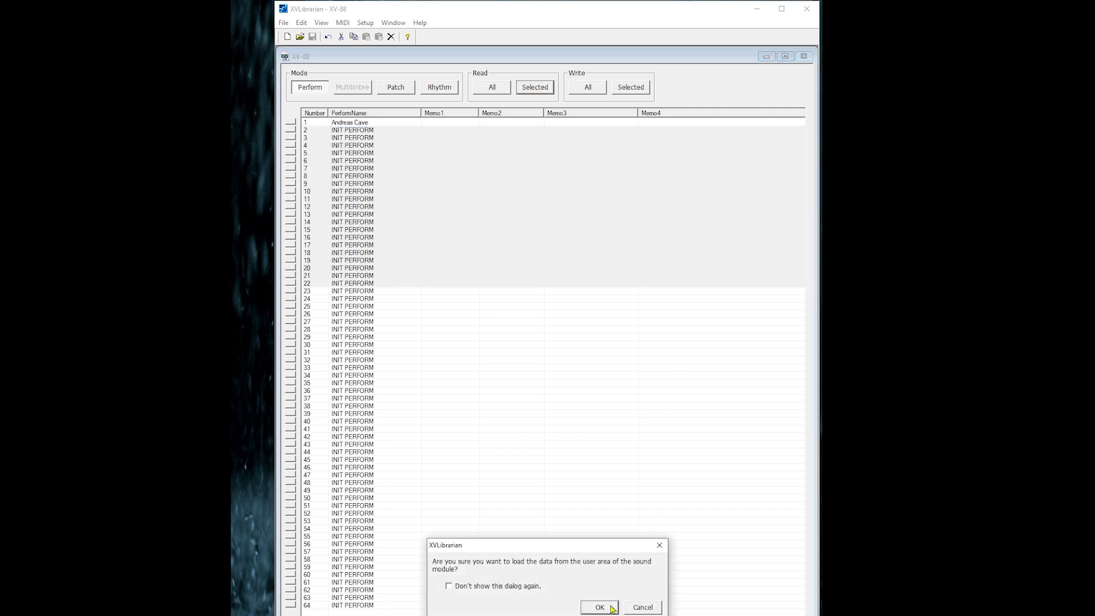
left_click(615, 608)
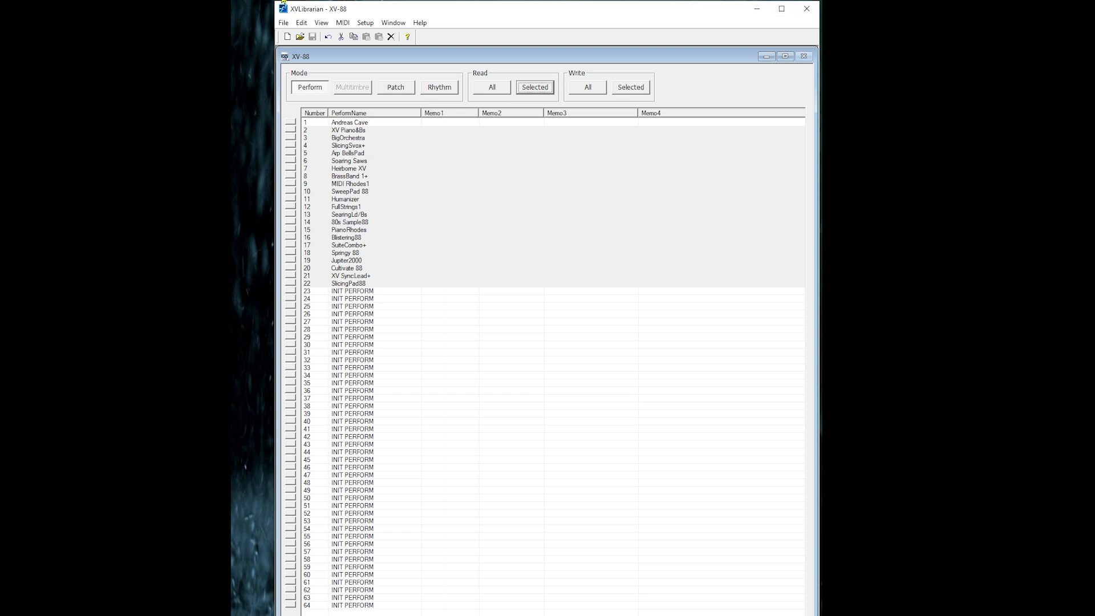
left_click(322, 25)
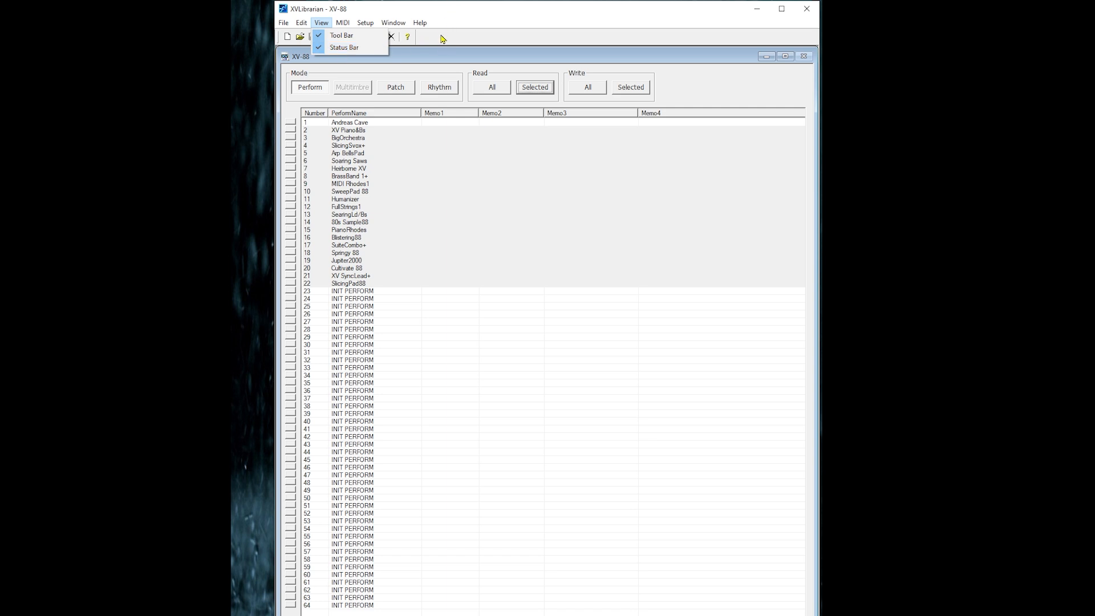
left_click(302, 26)
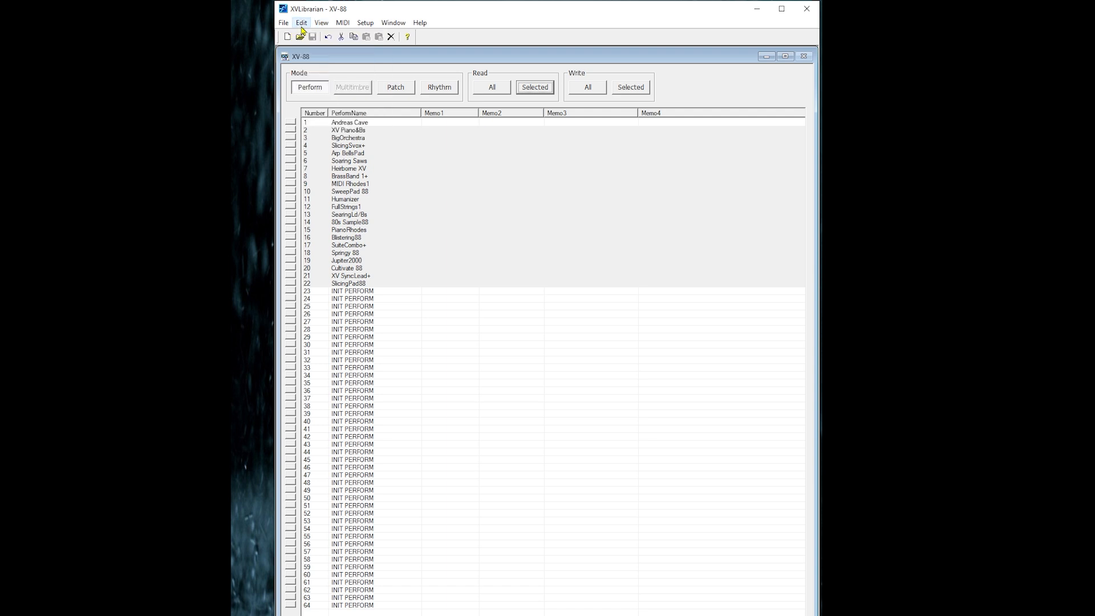
left_click(302, 28)
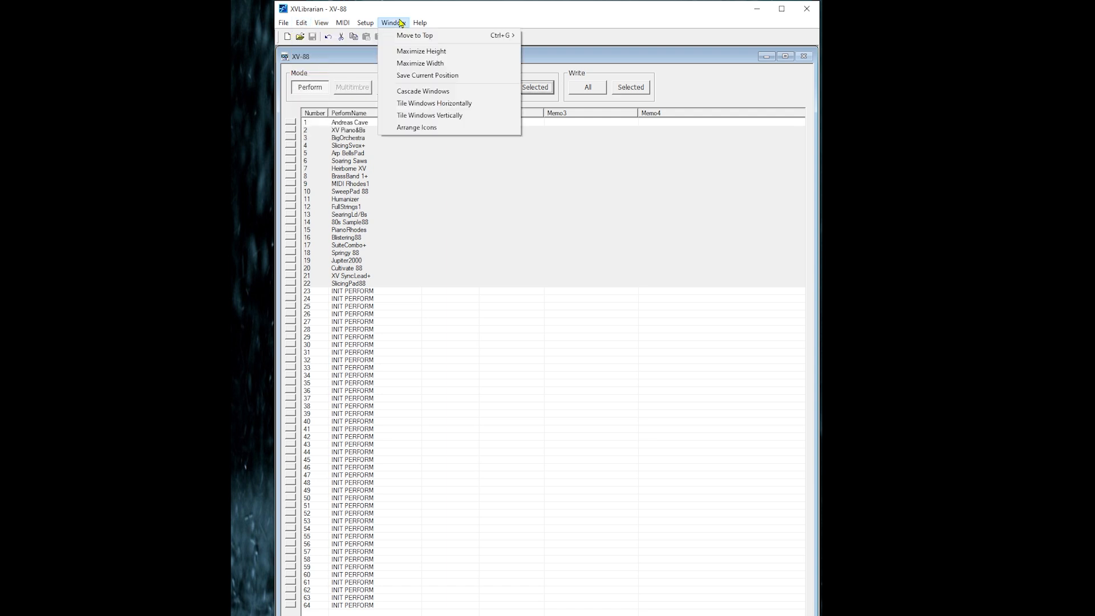
left_click(492, 399)
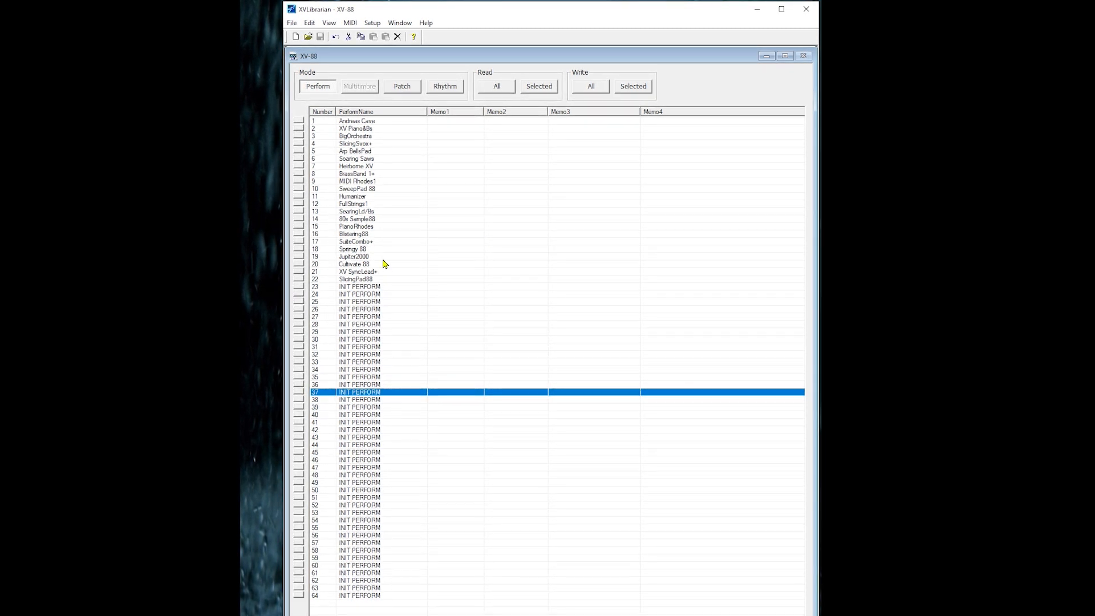
Copy performance 1 over slot 36 and write the selected performance to the sound module
left_click(361, 123)
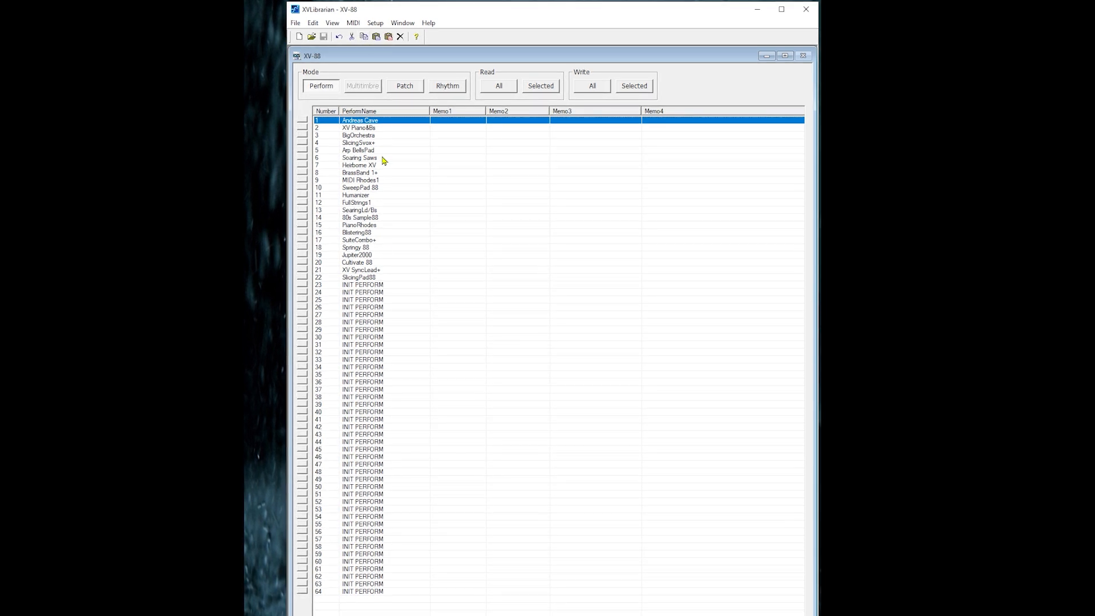
left_click(362, 383)
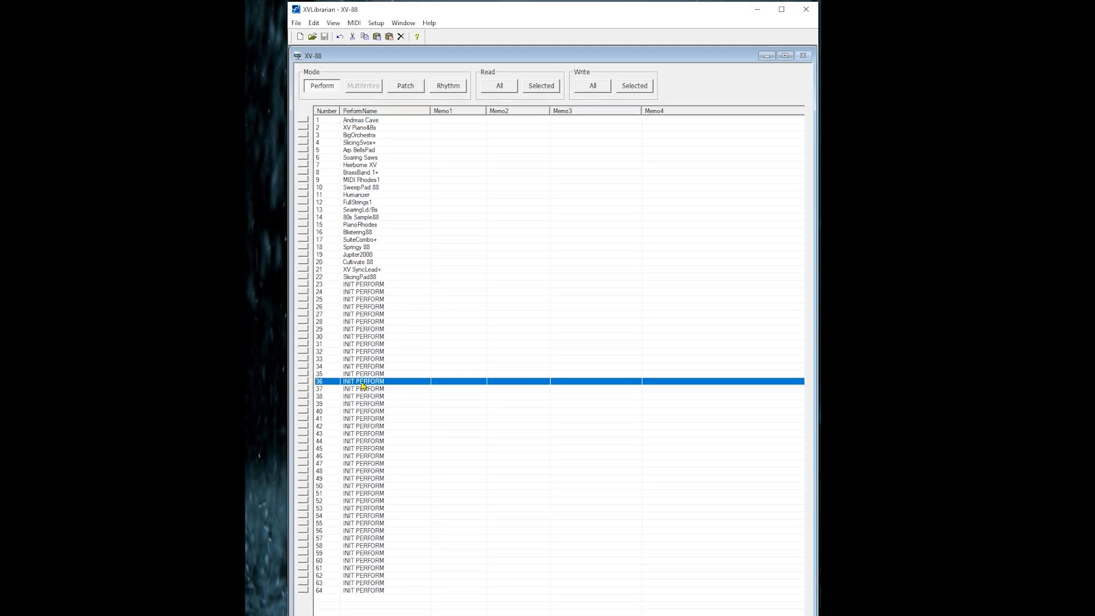
left_click(391, 38)
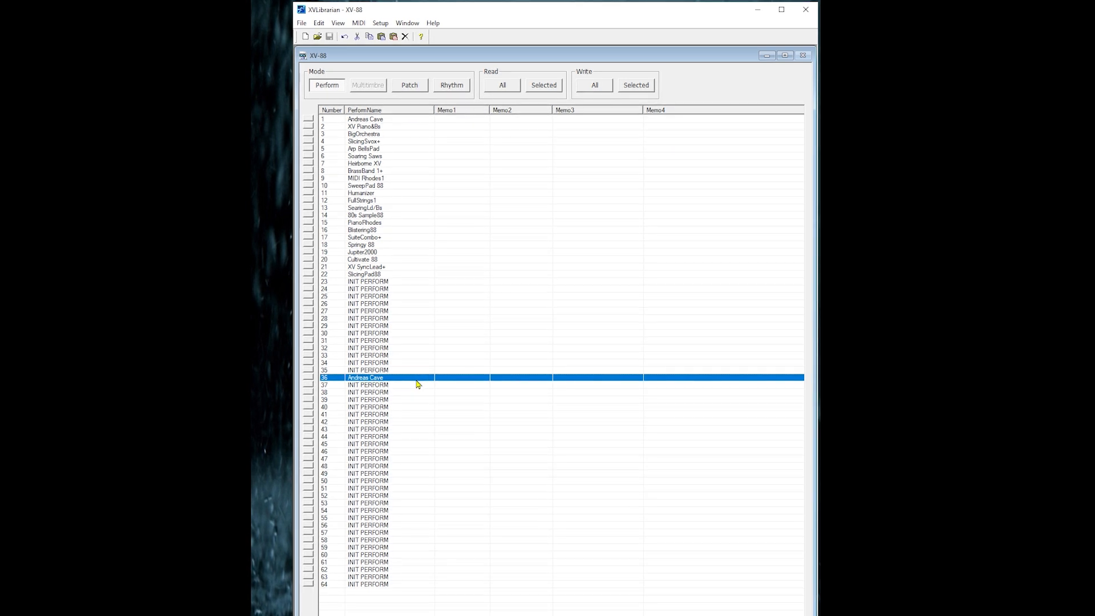
left_click(637, 85)
left_click(604, 582)
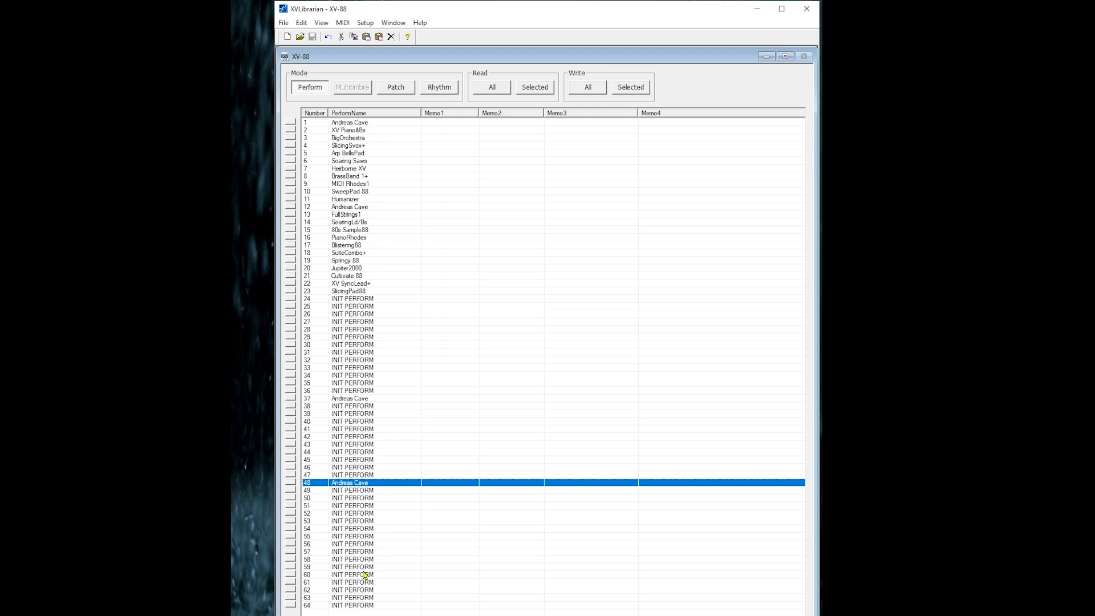
Copy the INIT PERFORM entry in slot 57 and insert it at slot 8 of the Perform list
left_click(362, 553)
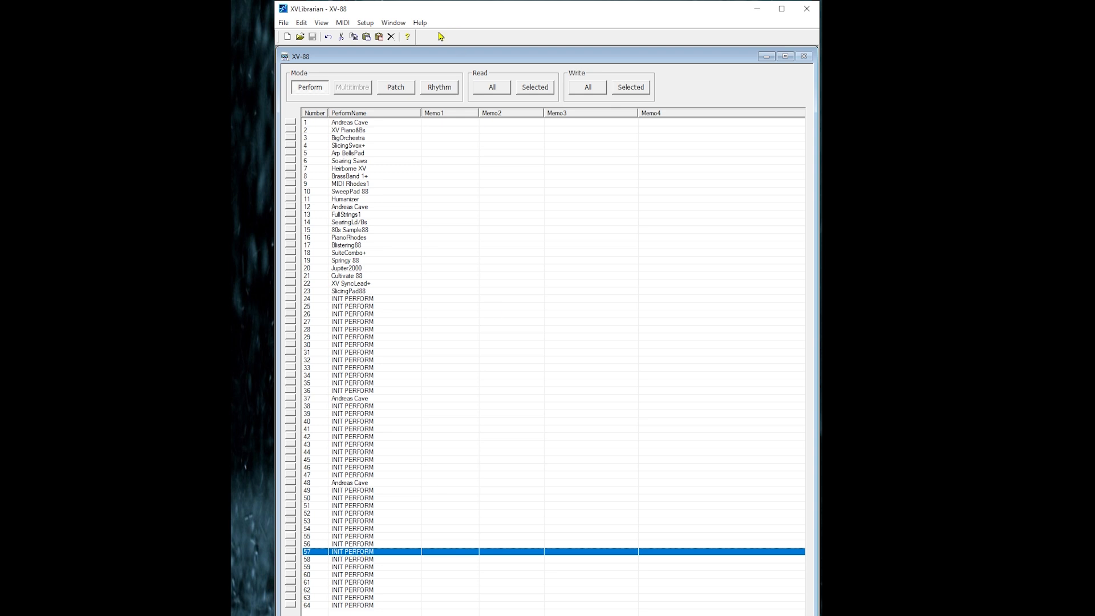
left_click(355, 38)
left_click(364, 177)
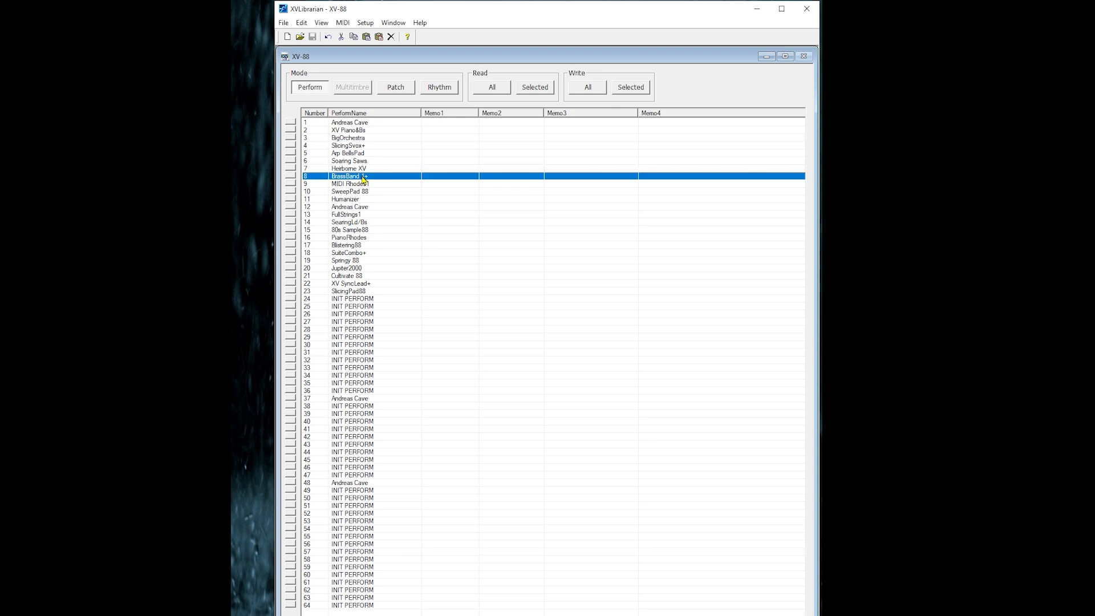
left_click(366, 38)
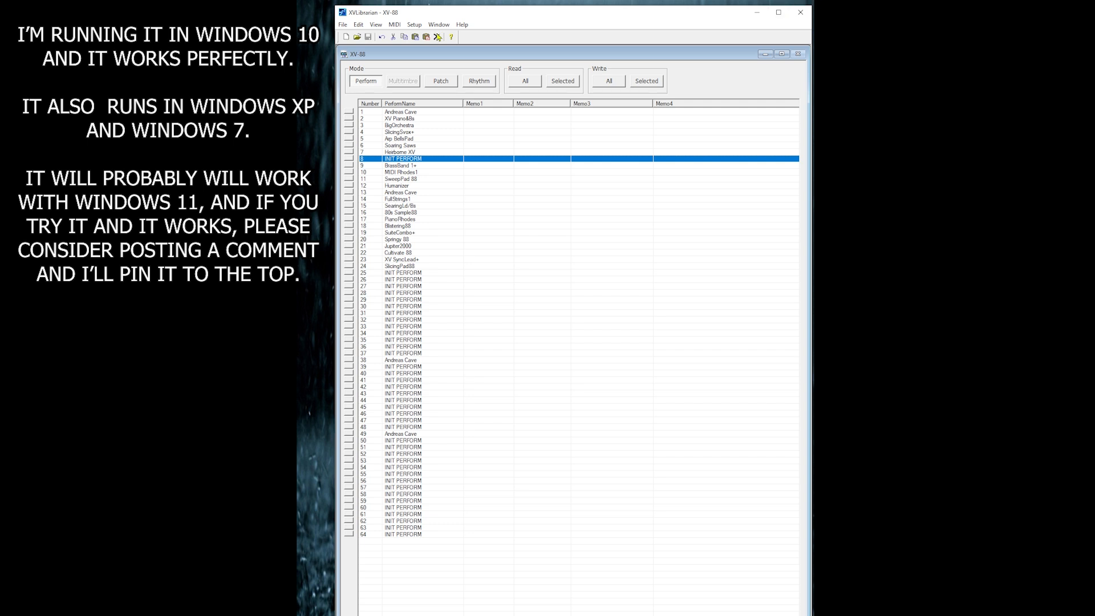
Open the target model selection to view the supported models
left_click(417, 26)
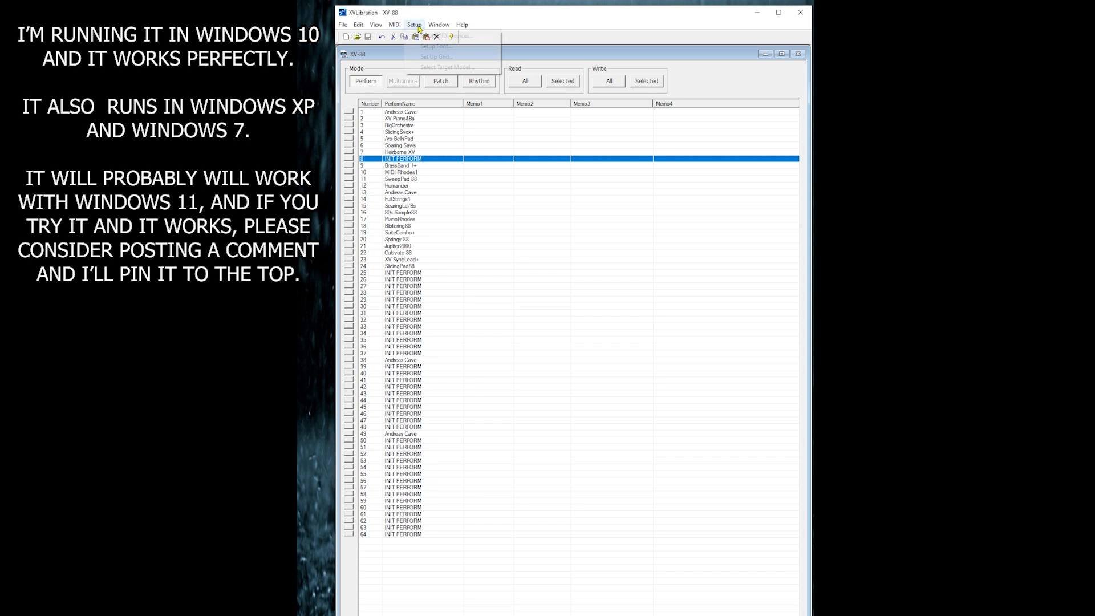
left_click(448, 67)
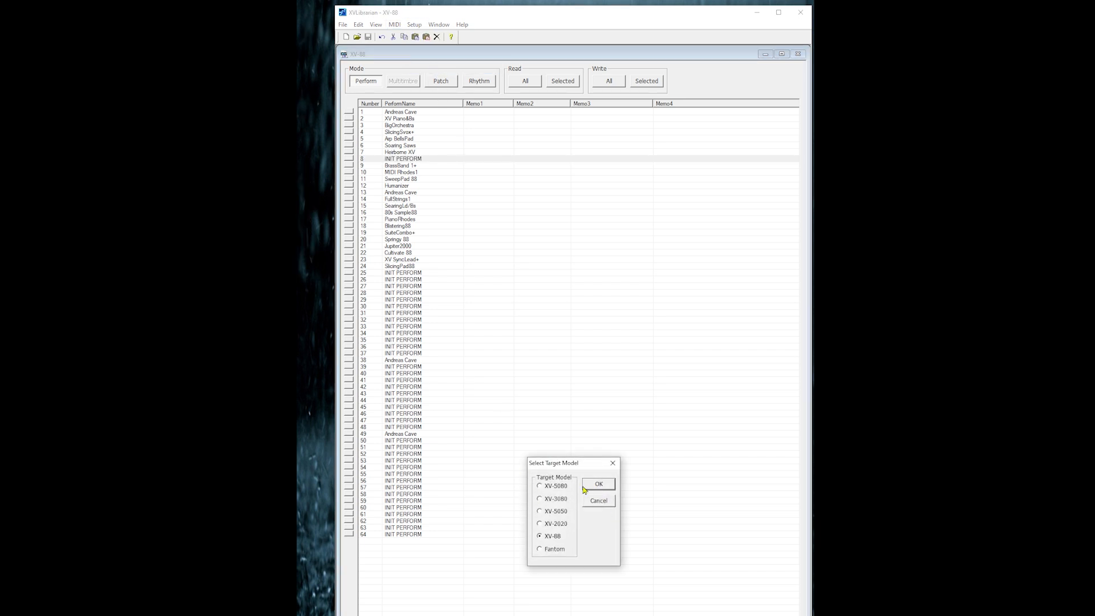